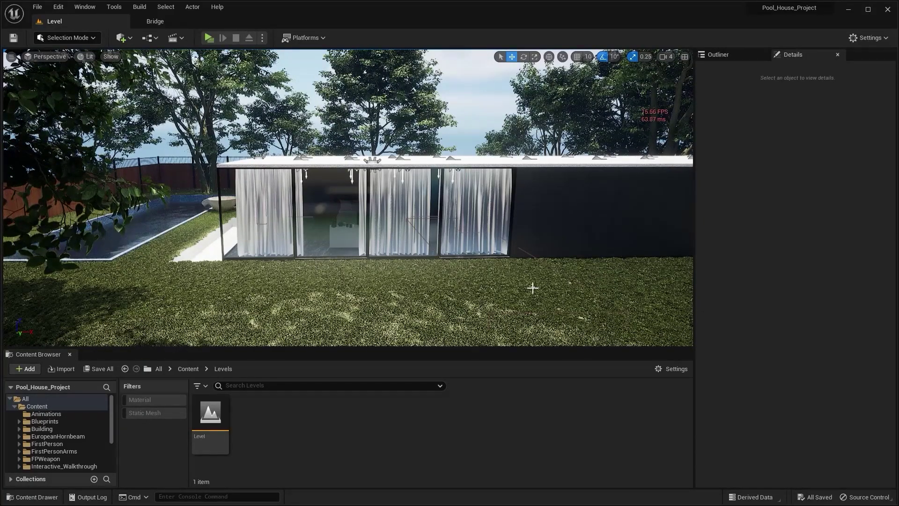
Open the SM_EuropeanHornbeam_Field_01_PP tree mesh from the PivotPainter geometry folder of EuropeanHornbeam.
{"action": "right_click_drag", "start_coordinate": [287, 192], "coordinate": [395, 218]}
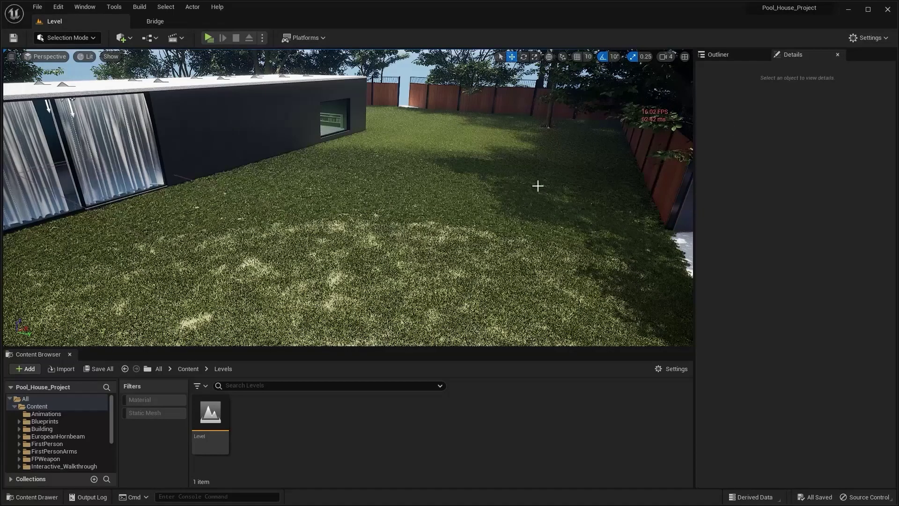
{"action": "right_click_drag", "start_coordinate": [538, 186], "coordinate": [412, 188]}
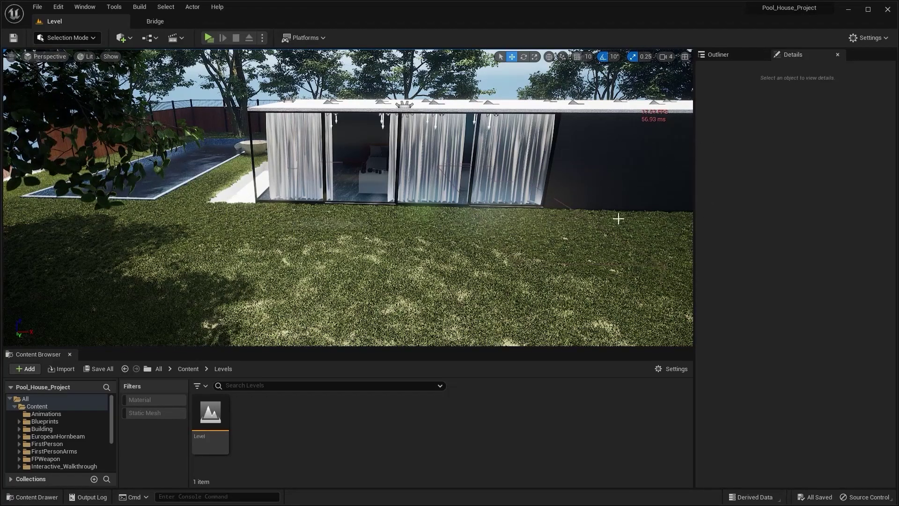
{"action": "left_click", "coordinate": [51, 436]}
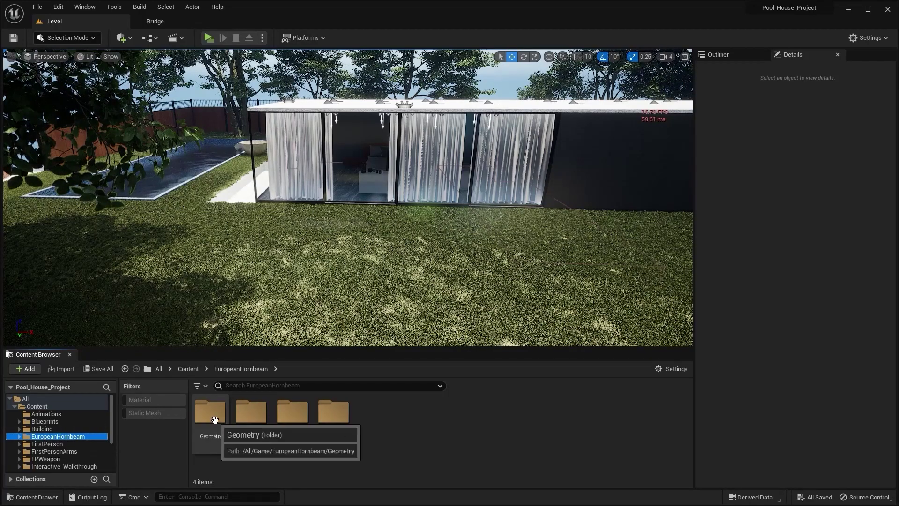
{"action": "double_click", "coordinate": [206, 419]}
{"action": "double_click", "coordinate": [206, 417]}
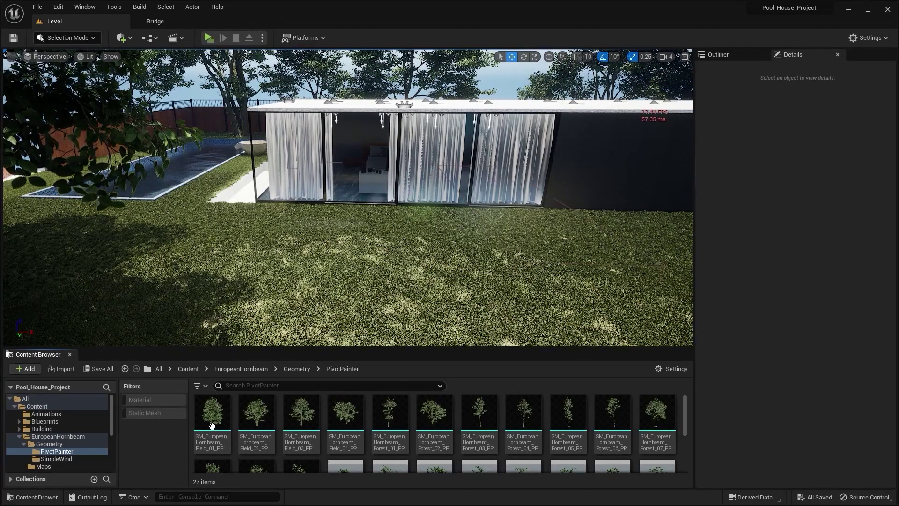
{"action": "left_click", "coordinate": [208, 417]}
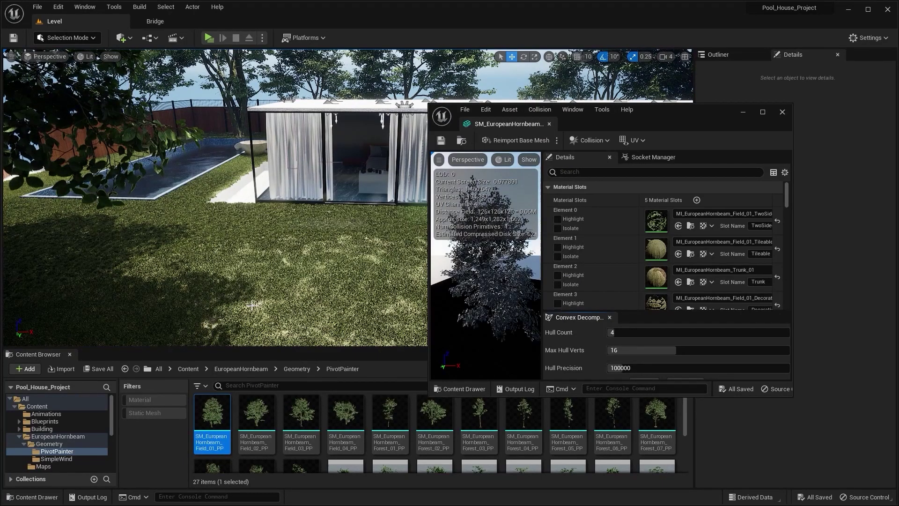
Open the tree mesh's first two-sided leaf material instance, then its parent material MAI_EuropeanHornbeam_Field_01.
{"action": "double_click", "coordinate": [658, 220]}
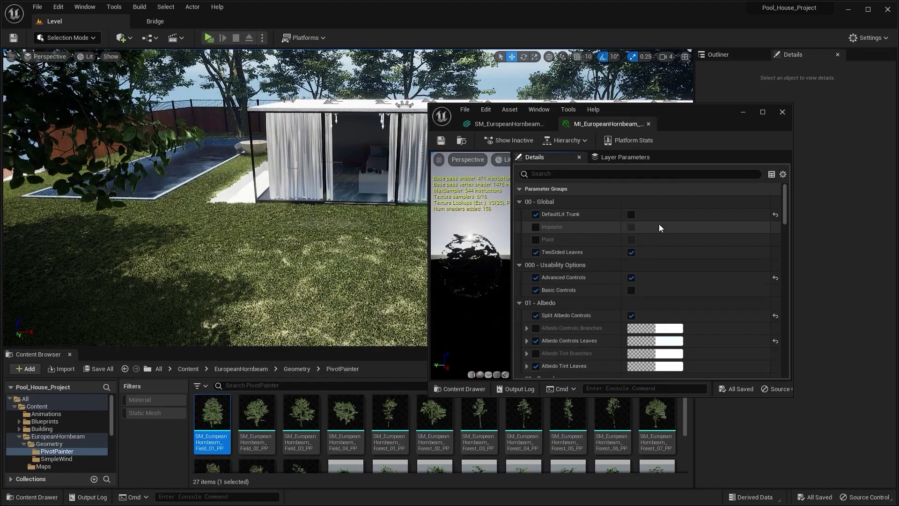
{"action": "left_click", "coordinate": [761, 115]}
{"action": "scroll", "coordinate": [554, 278], "scroll_direction": "down", "scroll_amount": 15}
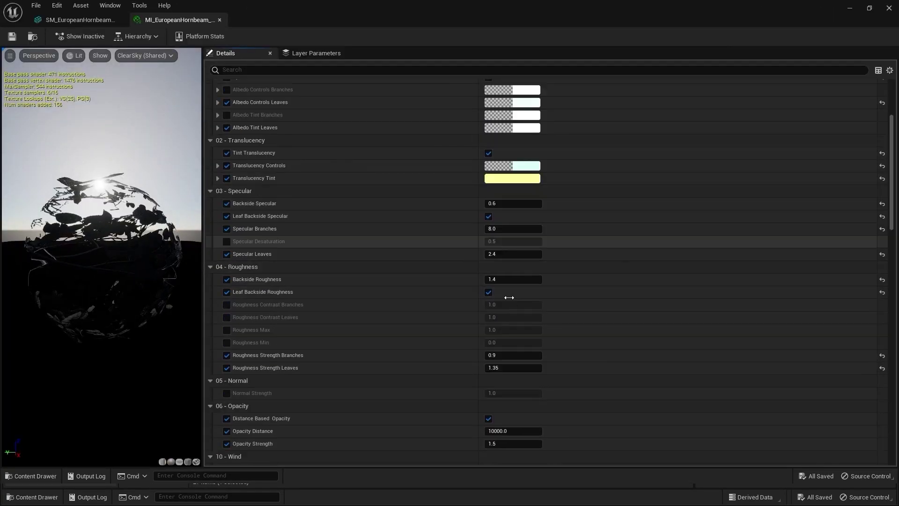
{"action": "scroll", "coordinate": [554, 279], "scroll_direction": "down", "scroll_amount": 15}
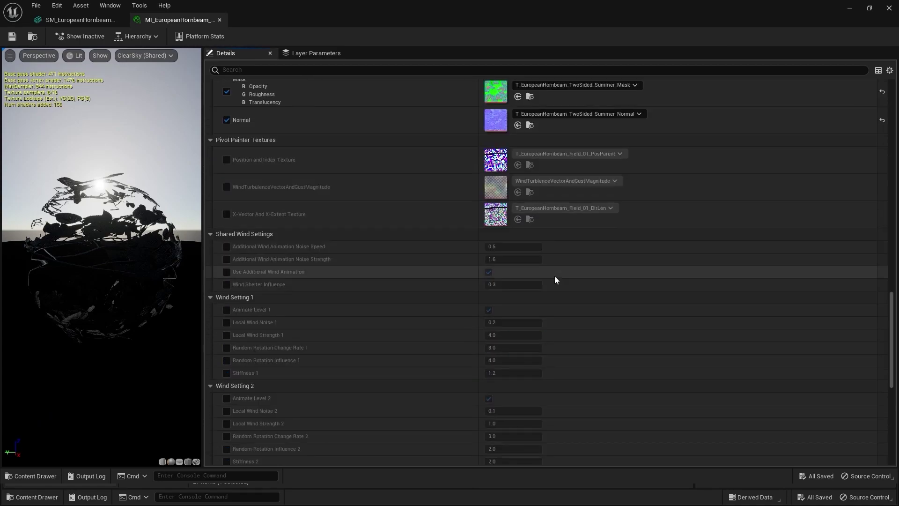
{"action": "scroll", "coordinate": [554, 280], "scroll_direction": "down", "scroll_amount": 5}
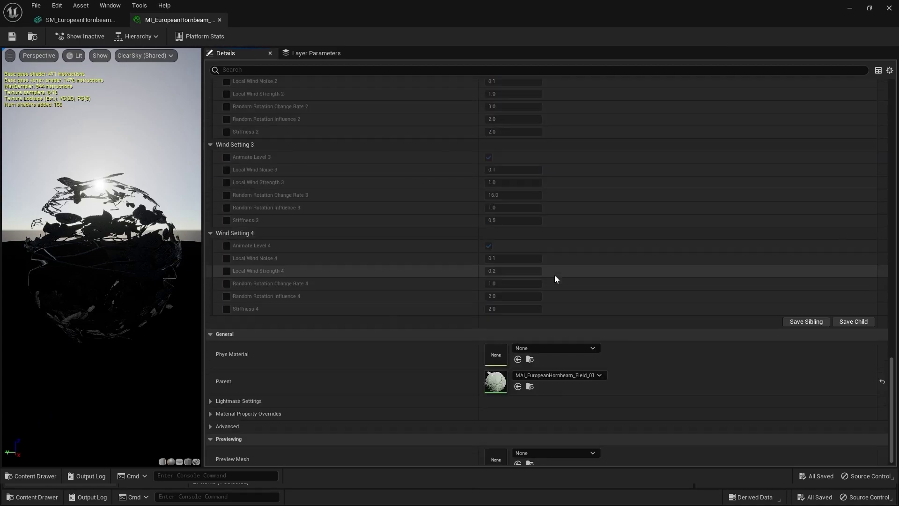
{"action": "double_click", "coordinate": [498, 370]}
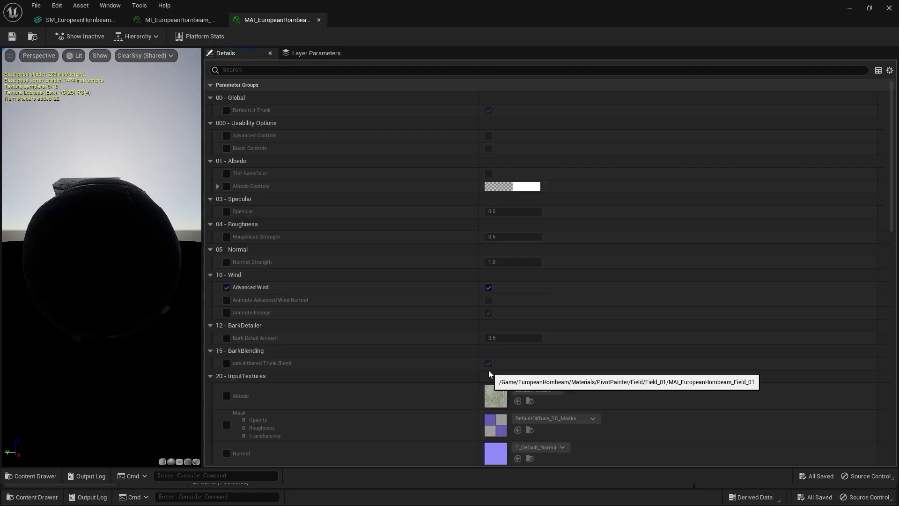
Open the master material MA_Foliage, the parent of MAI_EuropeanHornbeam_Field_01.
{"action": "scroll", "coordinate": [486, 366], "scroll_direction": "down", "scroll_amount": 10}
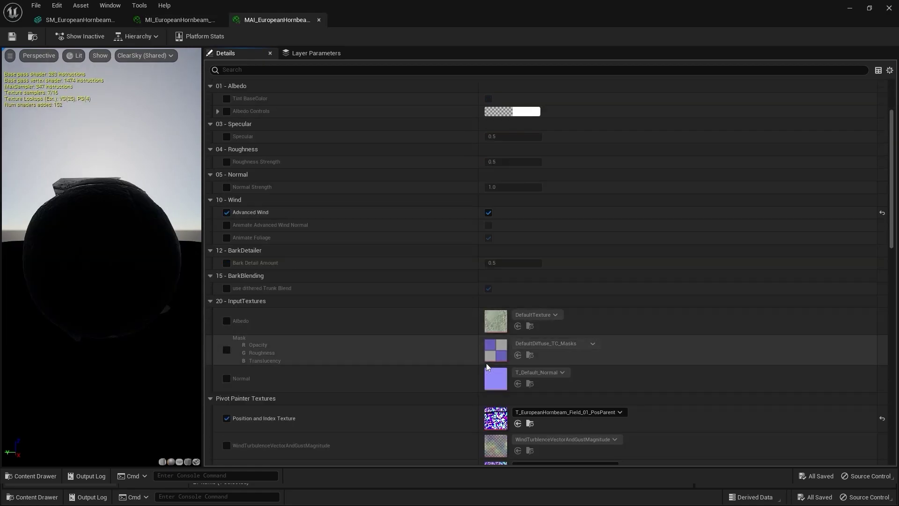
{"action": "scroll", "coordinate": [486, 365], "scroll_direction": "down", "scroll_amount": 10}
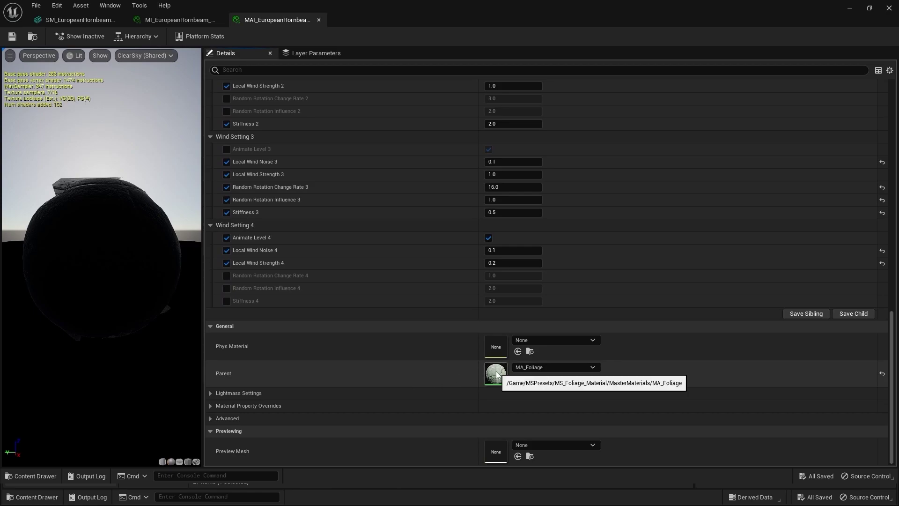
{"action": "double_click", "coordinate": [496, 371]}
Disconnect Advanced Wind from World Position Offset in the MA_Foliage graph, apply the change and close the material editor.
{"action": "right_click_drag", "start_coordinate": [400, 193], "coordinate": [546, 305]}
{"action": "key", "text": "alt"}
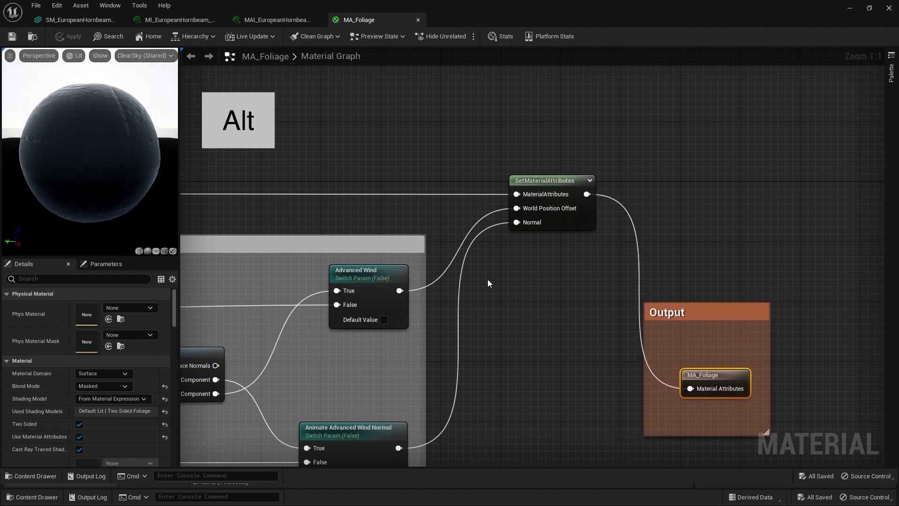
{"action": "left_click", "coordinate": [396, 291], "text": "alt"}
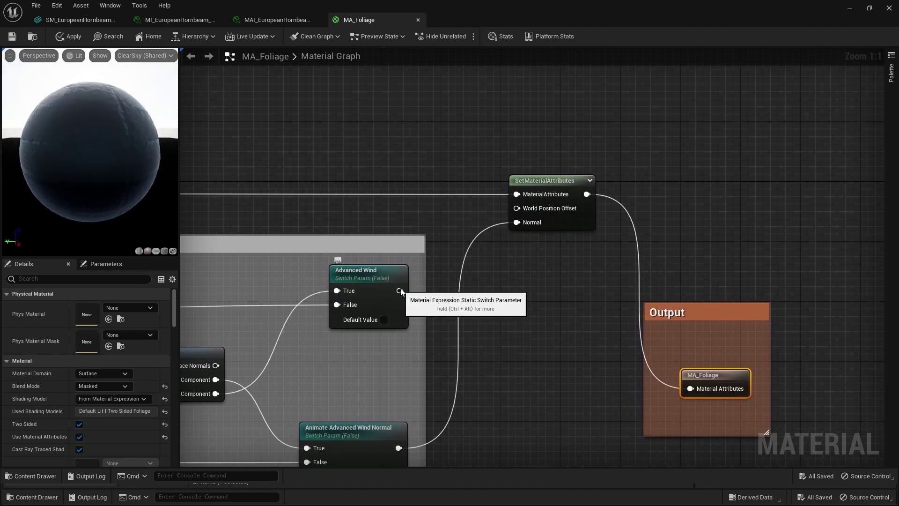
{"action": "left_click", "coordinate": [69, 37]}
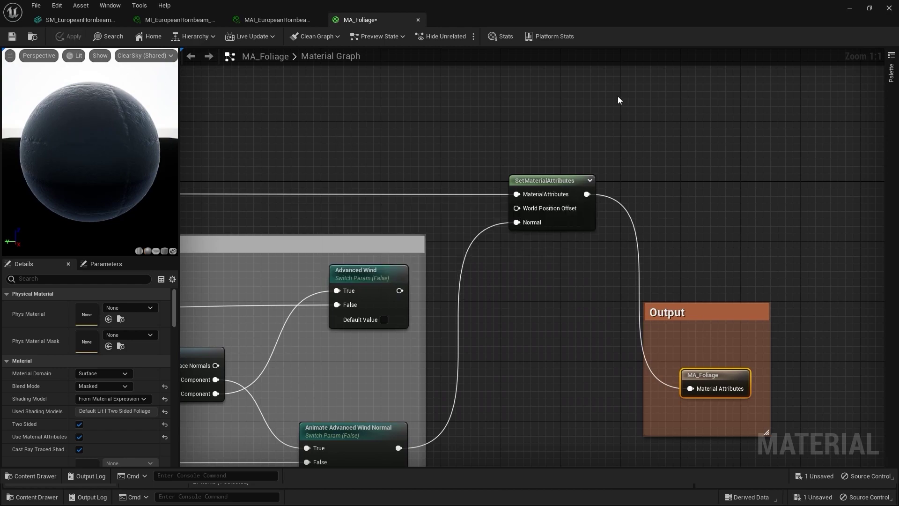
{"action": "left_click", "coordinate": [889, 9]}
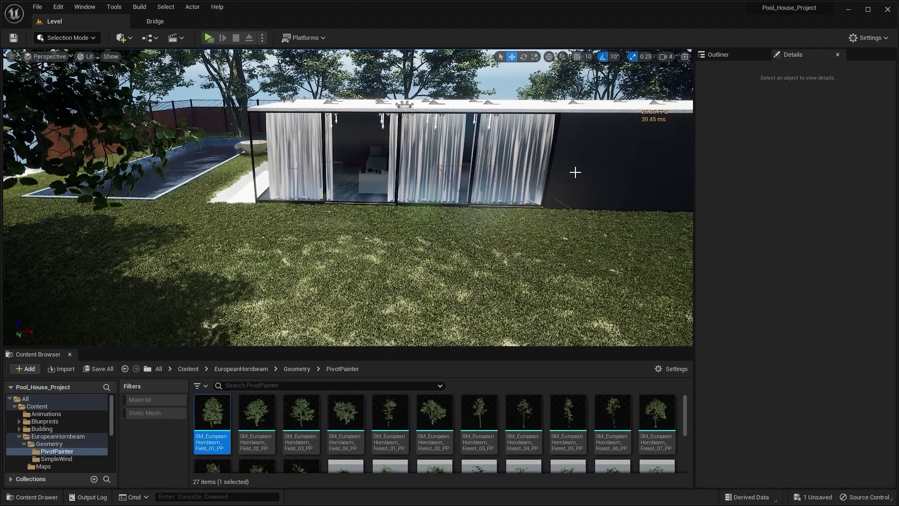
Turn off ray-tracing culling of instanced meshes with the console command r.RayTracing.Geometry.InstancedStaticMeshes.Culling 0.
{"action": "mouse_move", "coordinate": [575, 172]}
{"action": "right_mouse_down"}
{"action": "mouse_move", "coordinate": [562, 157]}
{"action": "mouse_move", "coordinate": [586, 159]}
{"action": "mouse_move", "coordinate": [403, 166]}
{"action": "mouse_move", "coordinate": [366, 145]}
{"action": "mouse_move", "coordinate": [398, 182]}
{"action": "mouse_move", "coordinate": [391, 171]}
{"action": "right_mouse_up"}
{"action": "key", "text": "s"}
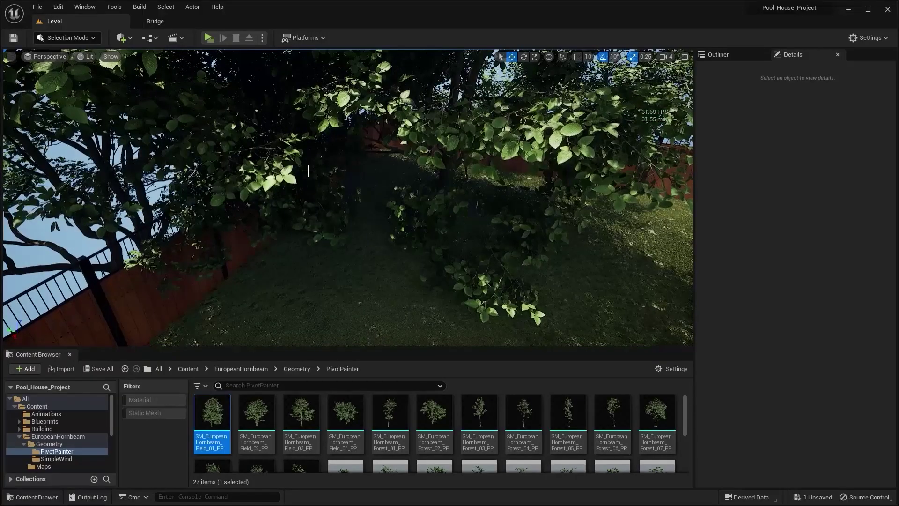
{"action": "right_click_drag", "start_coordinate": [308, 171], "coordinate": [547, 169]}
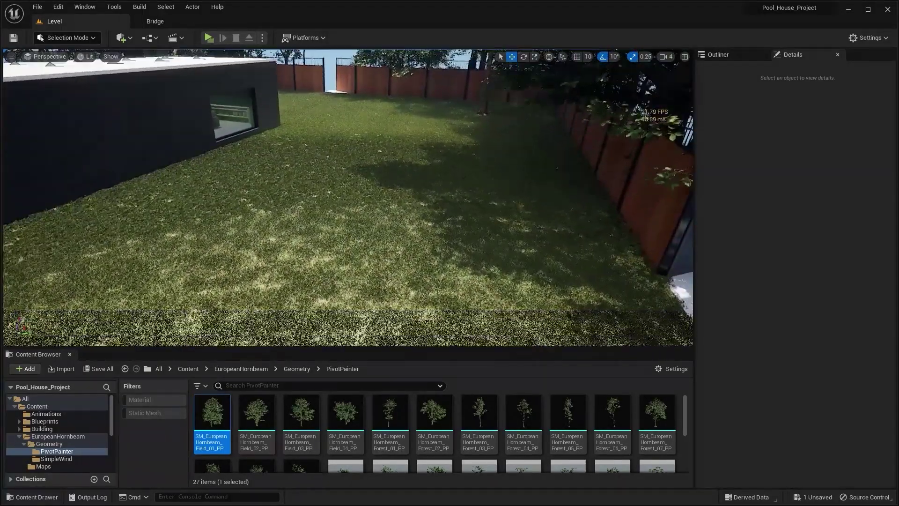
{"action": "right_click_drag", "start_coordinate": [342, 154], "coordinate": [333, 157]}
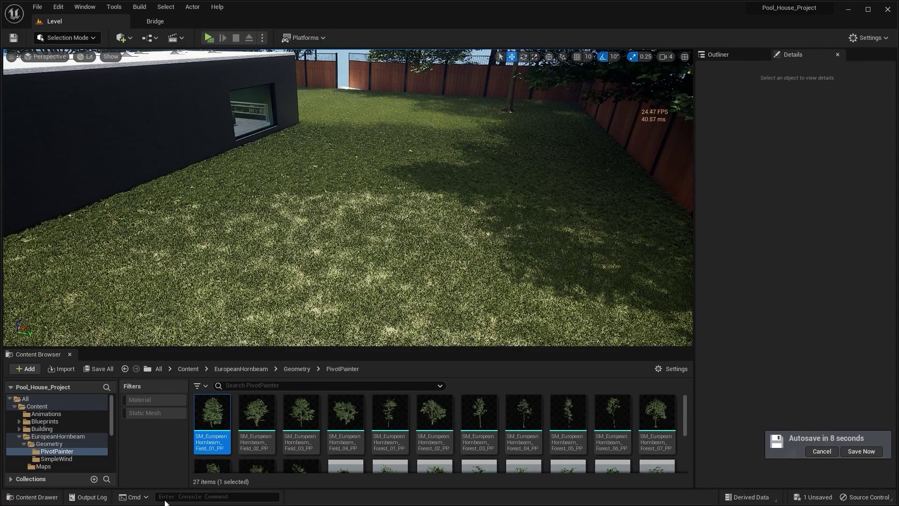
{"action": "left_click", "coordinate": [191, 496]}
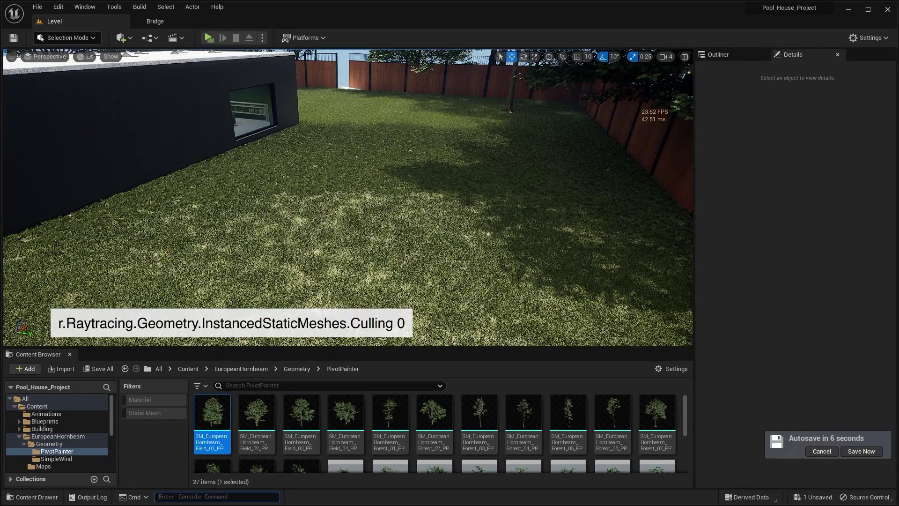
{"action": "type", "text": "r.ra"}
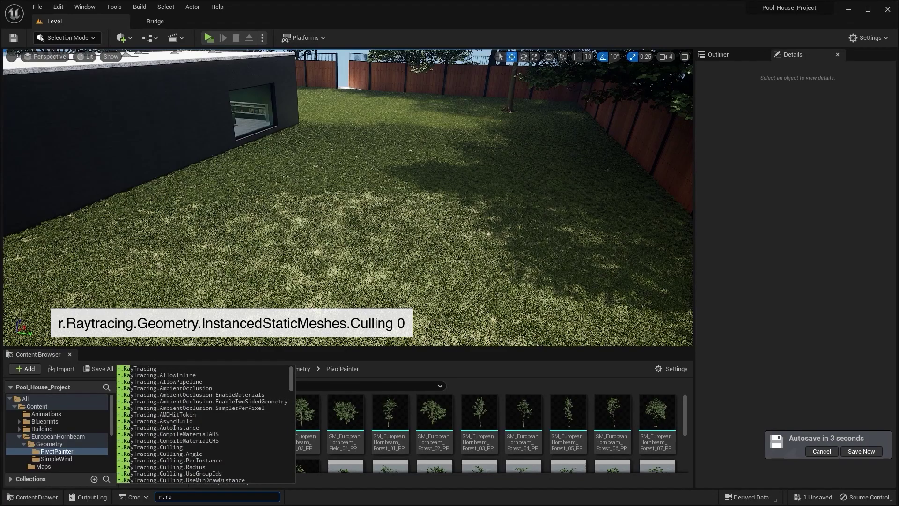
{"action": "type", "text": "ytracing"}
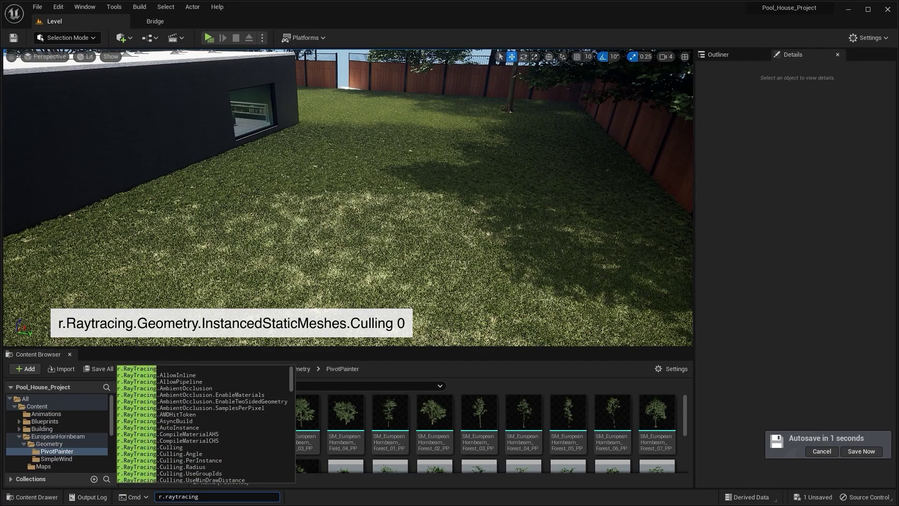
{"action": "type", "text": ".geom"}
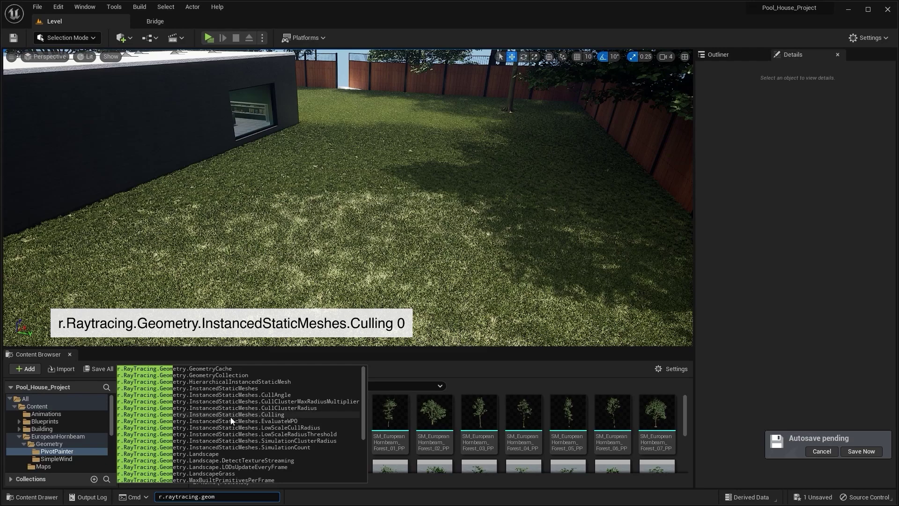
{"action": "left_click", "coordinate": [257, 415]}
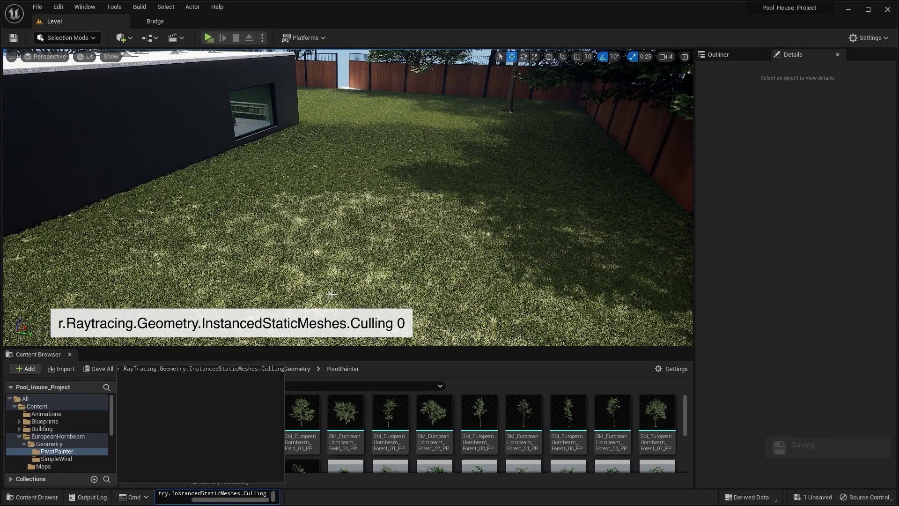
{"action": "type", "text": "0"}
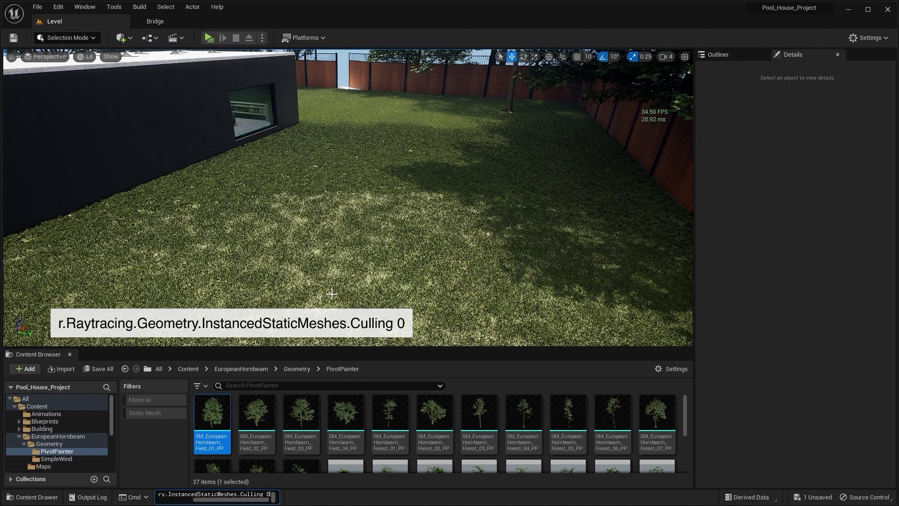
{"action": "key", "text": "Return"}
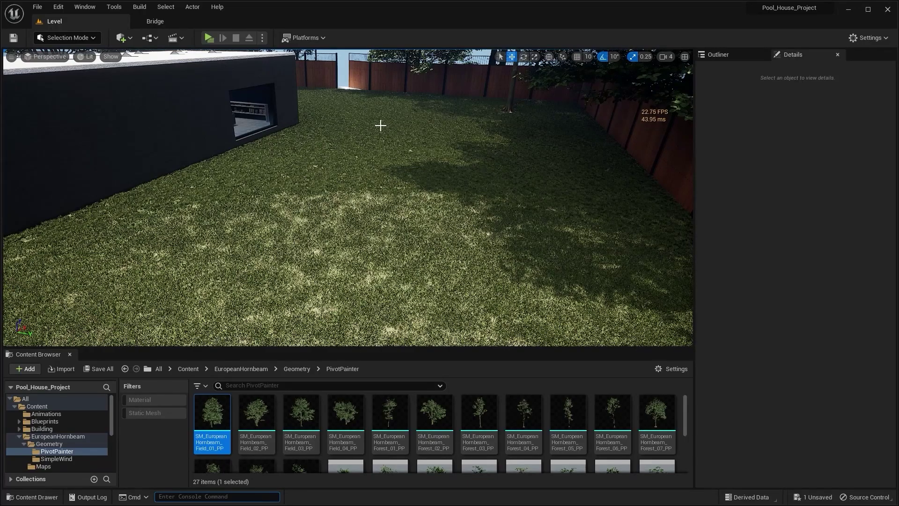
Turn ray-tracing culling of instanced meshes on with the console command r.RayTracing.Geometry.InstancedStaticMeshes.Culling 1.
{"action": "type", "text": "r.tr"}
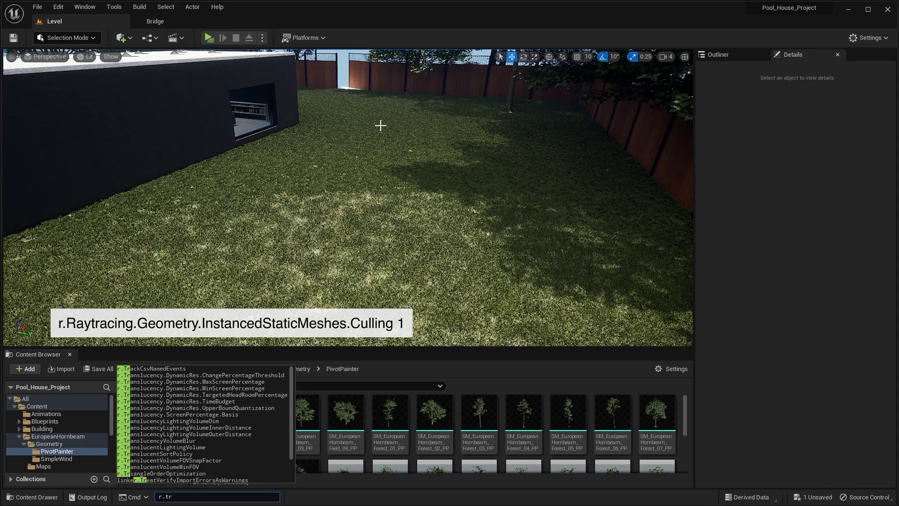
{"action": "key", "text": "BackSpace"}
{"action": "key", "text": "BackSpace"}
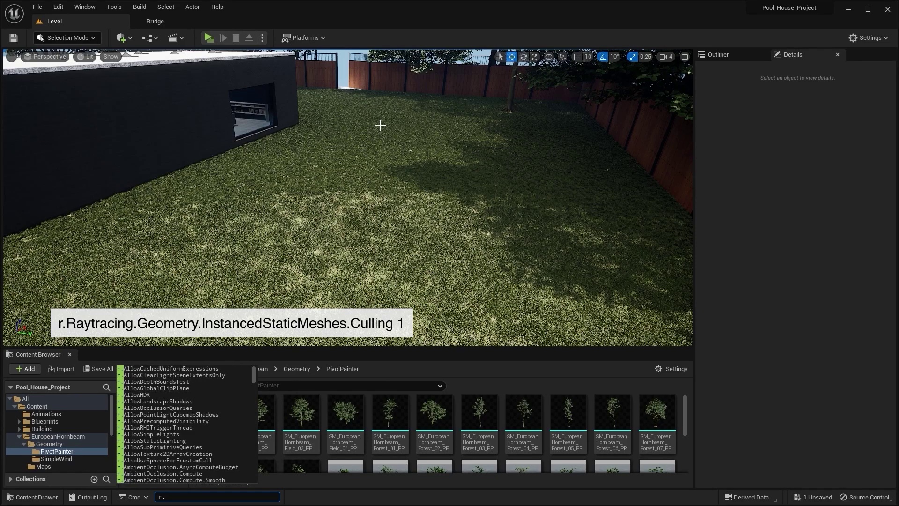
{"action": "type", "text": "raytrac"}
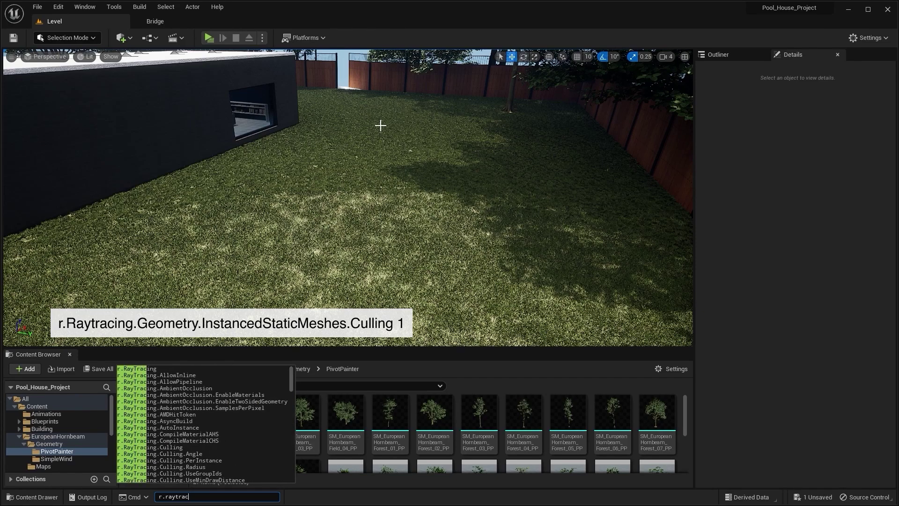
{"action": "type", "text": "ing.geom"}
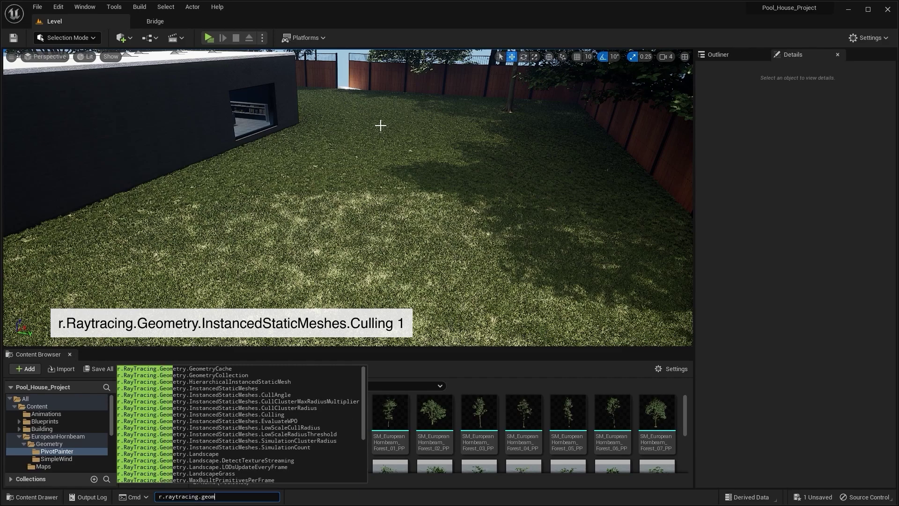
{"action": "left_click", "coordinate": [293, 415]}
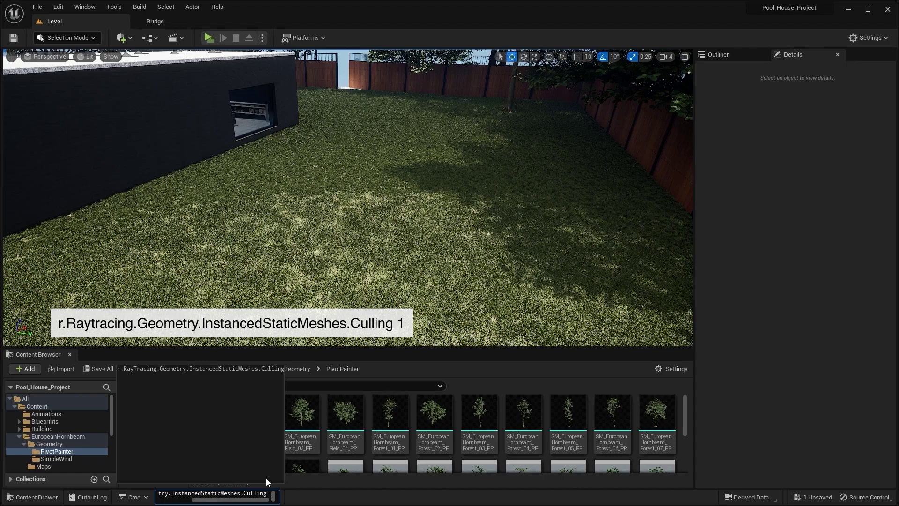
{"action": "type", "text": "1"}
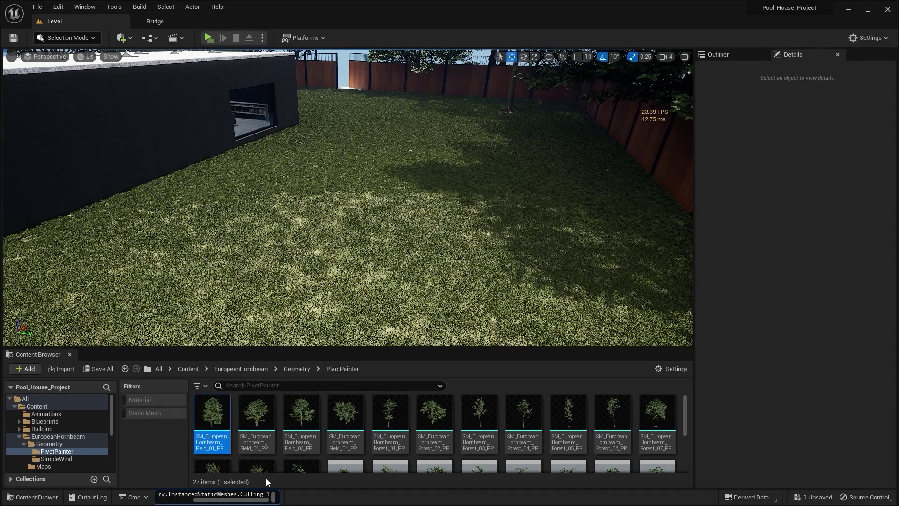
{"action": "key", "text": "Return"}
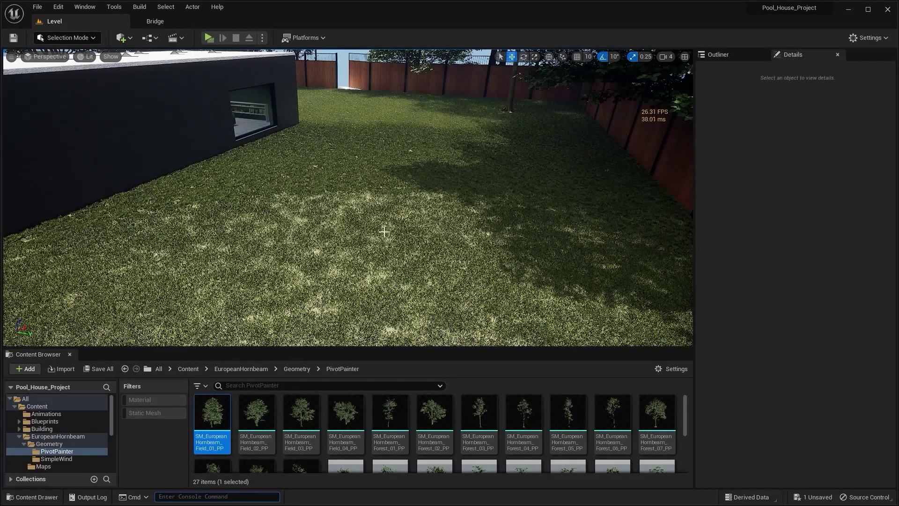
Disable ray-tracing culling of instanced static meshes again with the console command r.RayTracing.Geometry.InstancedStaticMeshes.Culling 0.
{"action": "right_click_drag", "start_coordinate": [488, 263], "coordinate": [514, 263]}
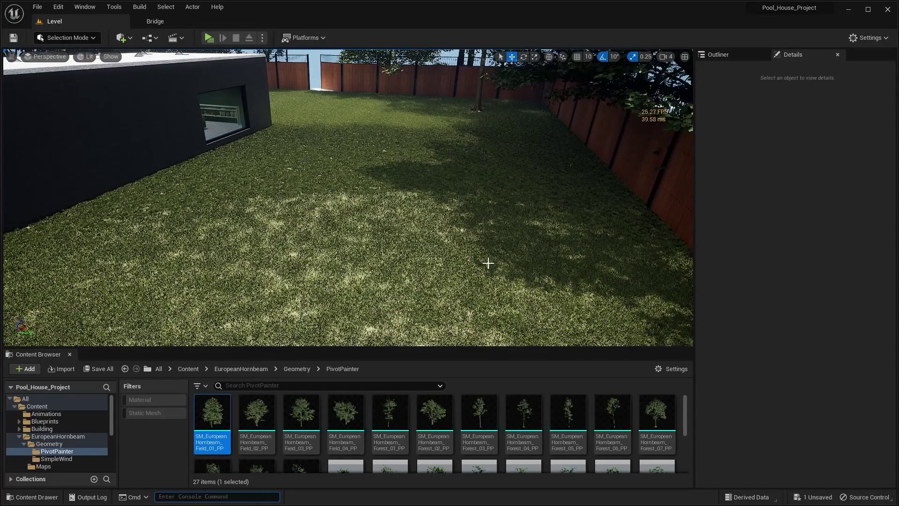
{"action": "type", "text": "r"}
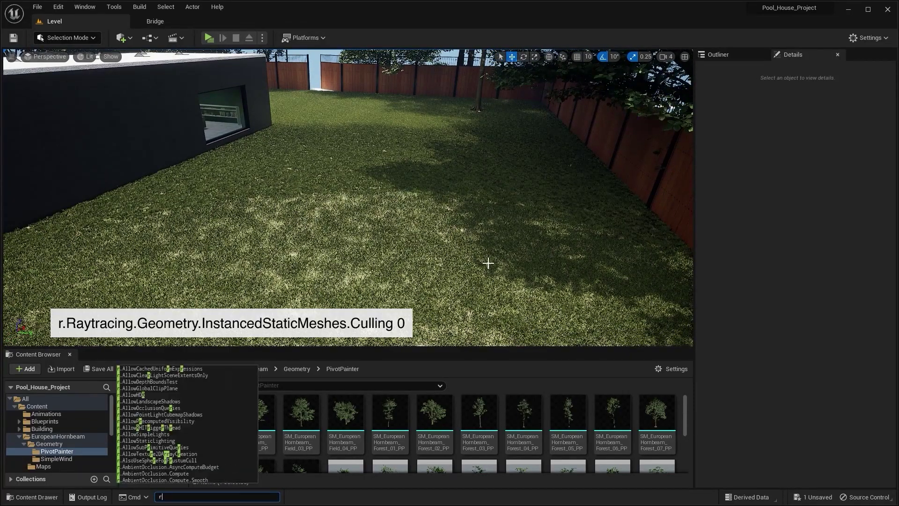
{"action": "type", "text": ".raytr"}
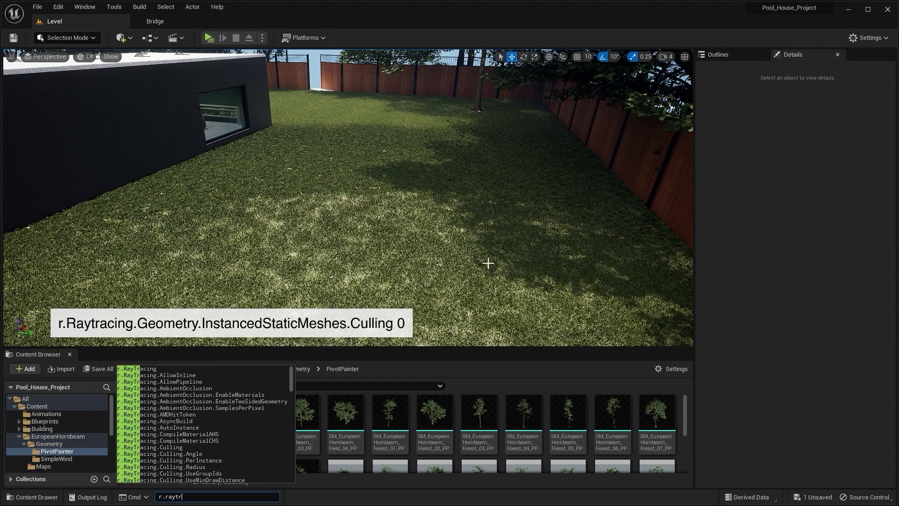
{"action": "type", "text": "acing."}
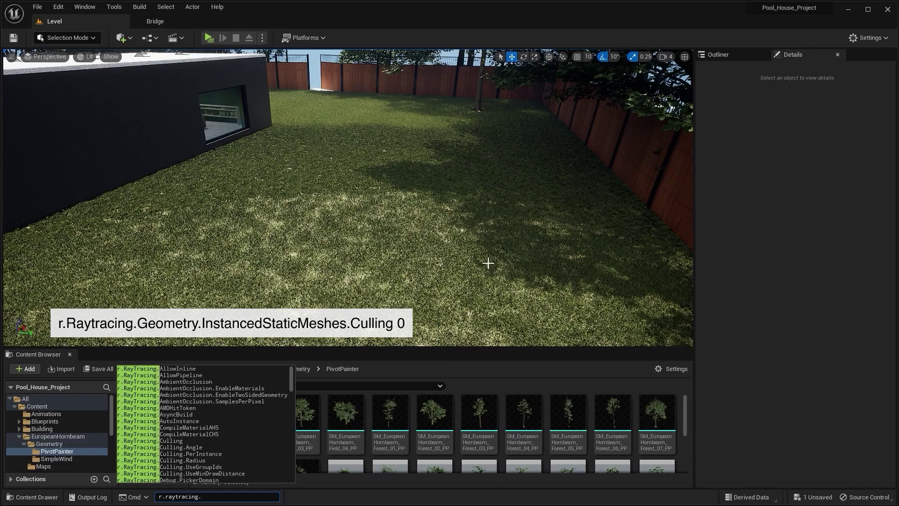
{"action": "type", "text": "geo"}
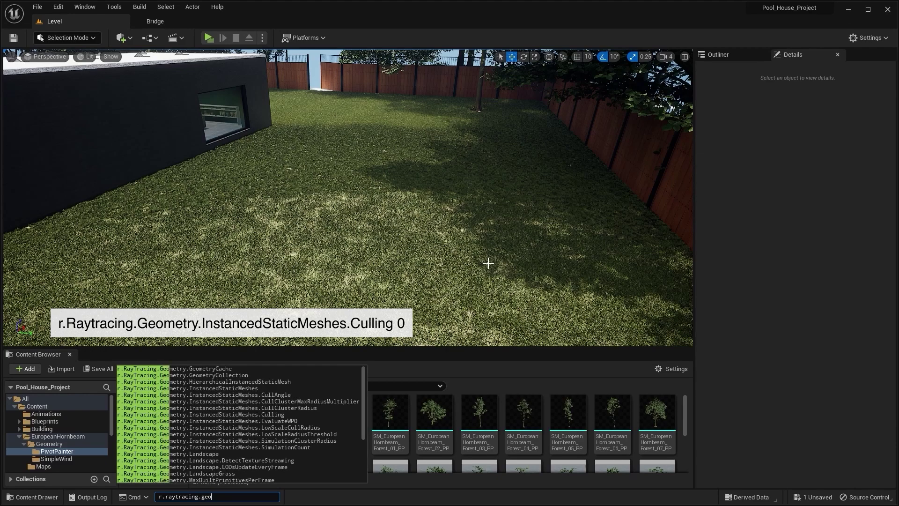
{"action": "left_click", "coordinate": [264, 414]}
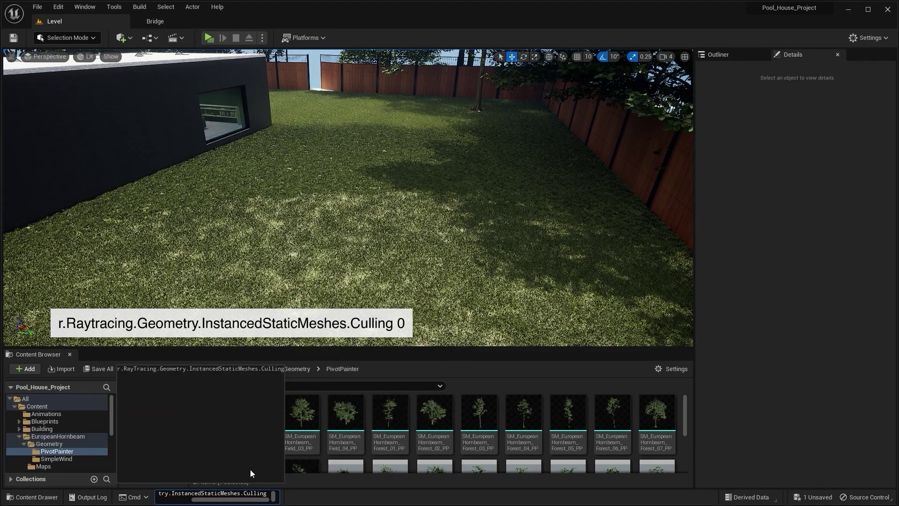
{"action": "type", "text": "0"}
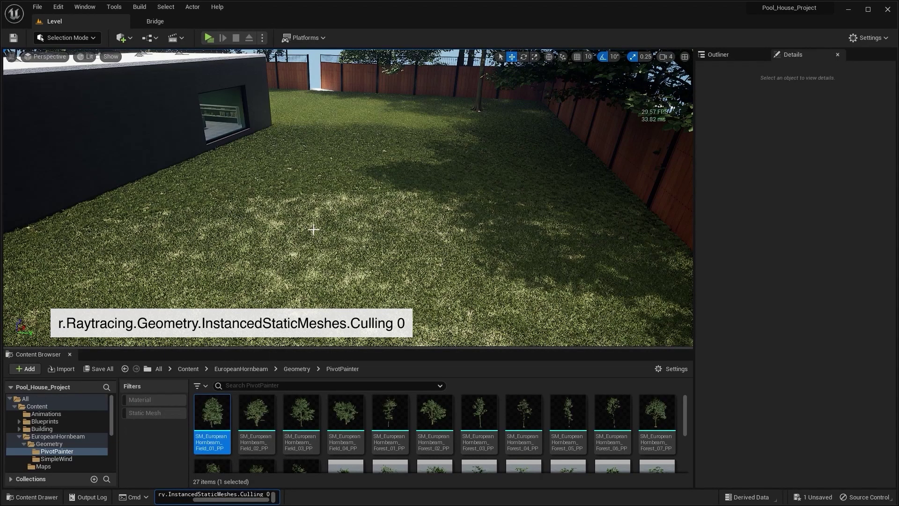
{"action": "key", "text": "Return"}
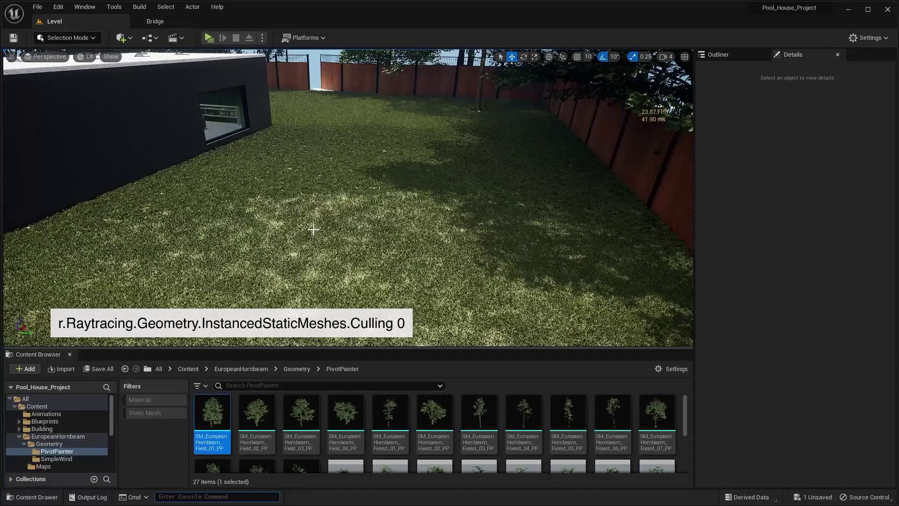
Open the Grass_Clumps_rbojr folder inside Megascans/3D_Plants.
{"action": "right_click_drag", "start_coordinate": [345, 170], "coordinate": [247, 84]}
{"action": "right_click_drag", "start_coordinate": [306, 138], "coordinate": [276, 135]}
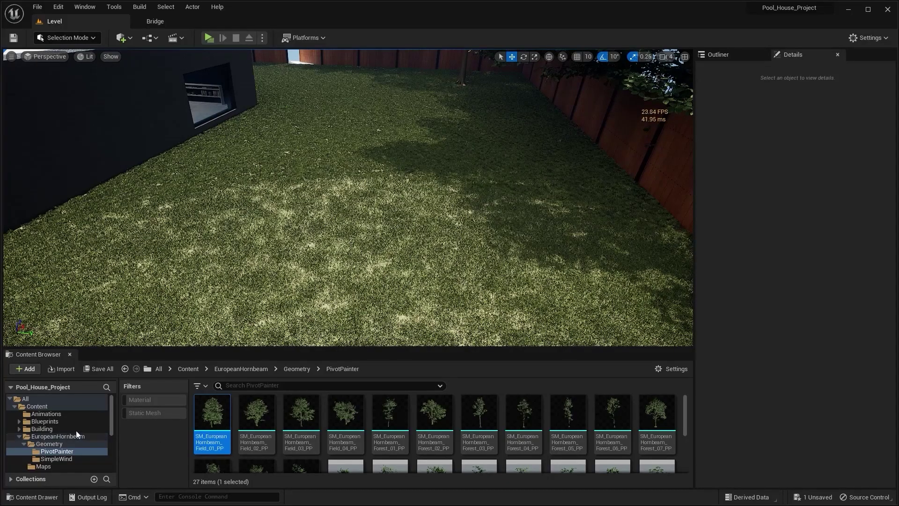
{"action": "scroll", "coordinate": [76, 431], "scroll_direction": "down", "scroll_amount": 5}
{"action": "left_click", "coordinate": [44, 437]}
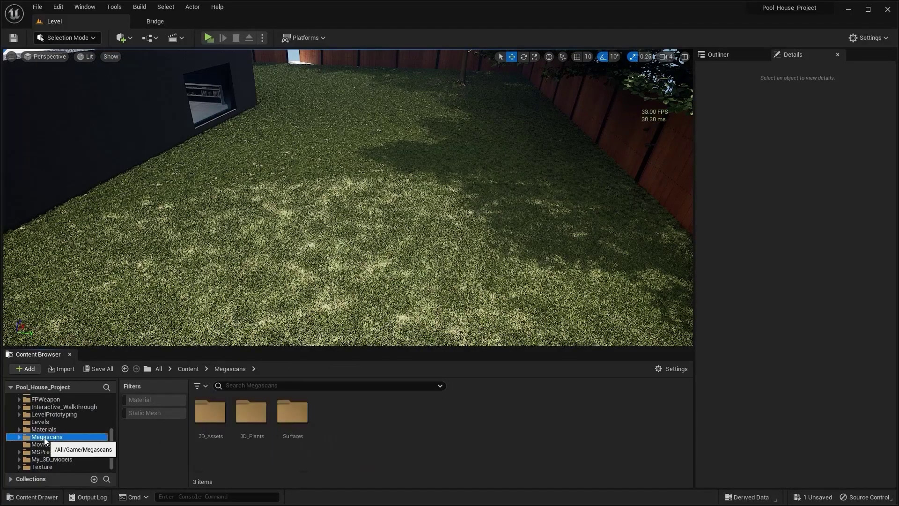
{"action": "double_click", "coordinate": [251, 427]}
{"action": "double_click", "coordinate": [225, 419]}
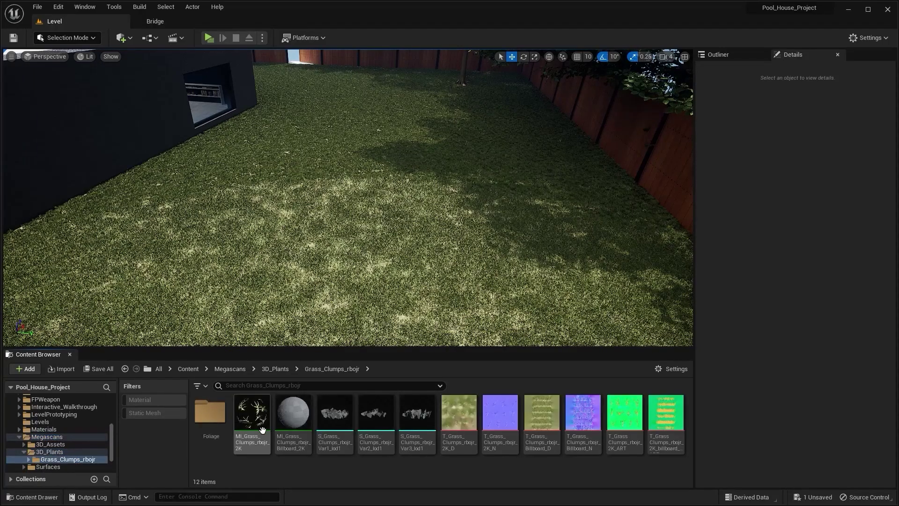
Try to enable Nanite for the three grass clump meshes S_Grass_Clumps_rbojr_Var1_lod1, Var2_lod1 and Var3_lod1.
{"action": "left_click", "coordinate": [330, 426]}
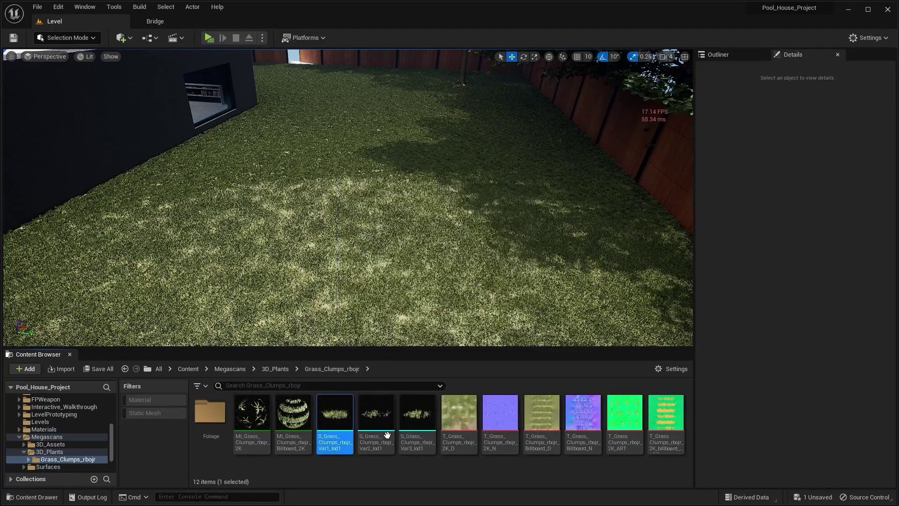
{"action": "left_click", "coordinate": [421, 423], "text": "shift"}
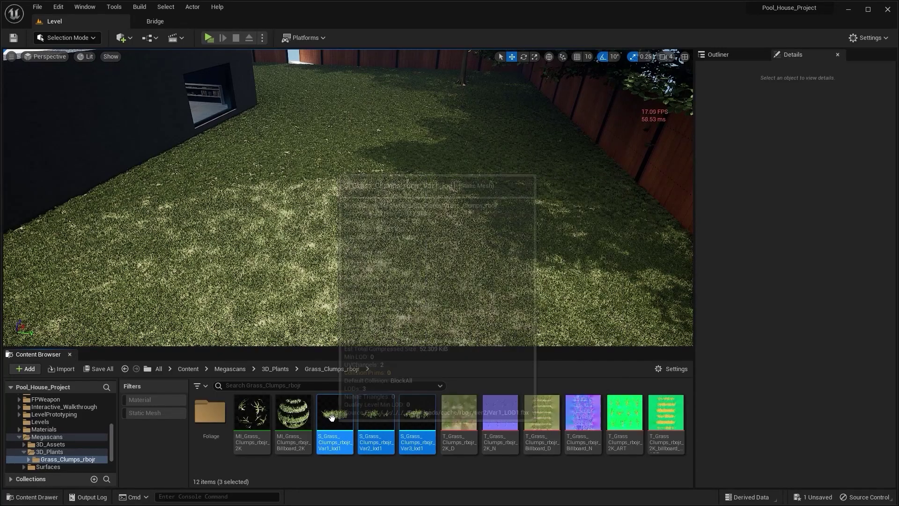
{"action": "right_click", "coordinate": [332, 416]}
{"action": "mouse_move", "coordinate": [386, 133]}
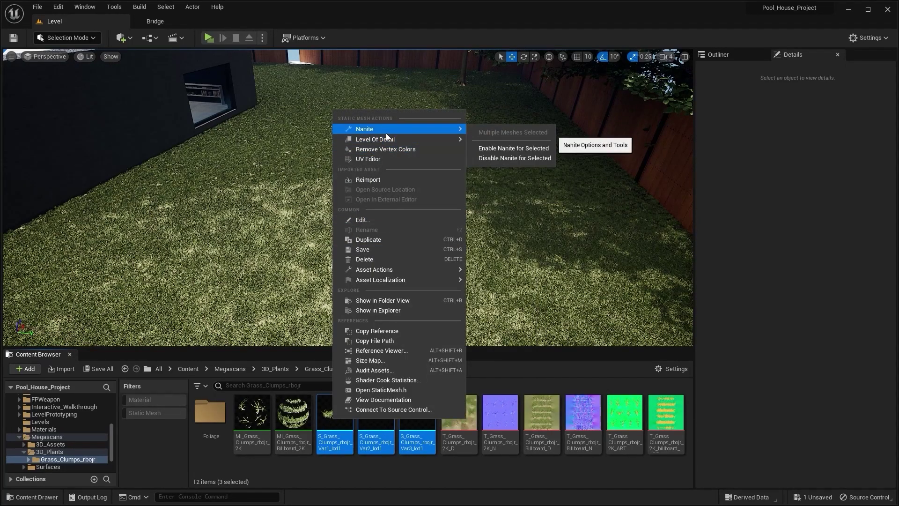
{"action": "left_click", "coordinate": [497, 149]}
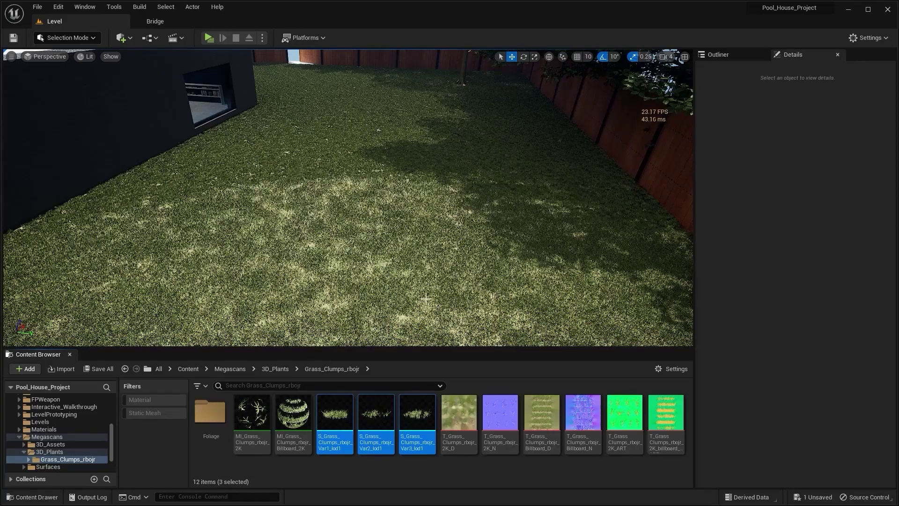
Set the Number of LODs of S_Grass_Clumps_rbojr_Var1_lod1 to 1, apply the change and close the mesh editor.
{"action": "left_click", "coordinate": [327, 417]}
{"action": "double_click", "coordinate": [328, 417]}
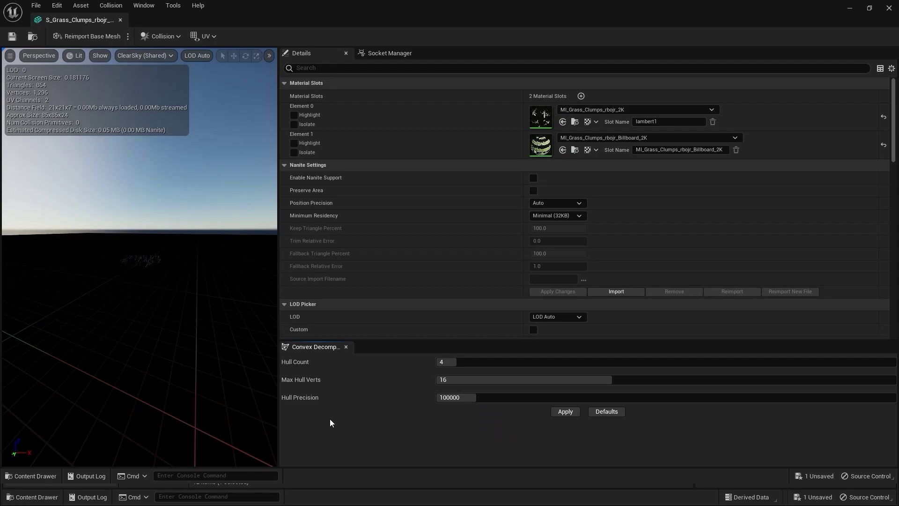
{"action": "scroll", "coordinate": [420, 254], "scroll_direction": "down", "scroll_amount": 3}
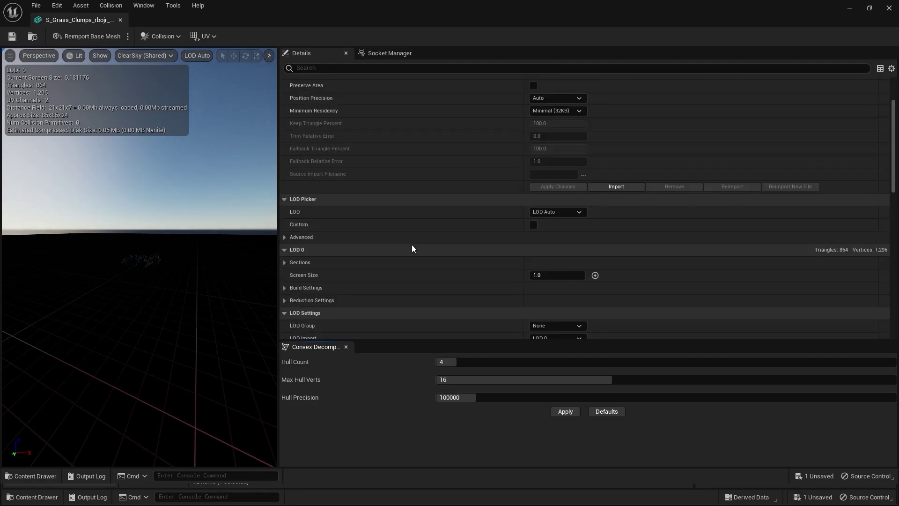
{"action": "scroll", "coordinate": [409, 255], "scroll_direction": "down", "scroll_amount": 4}
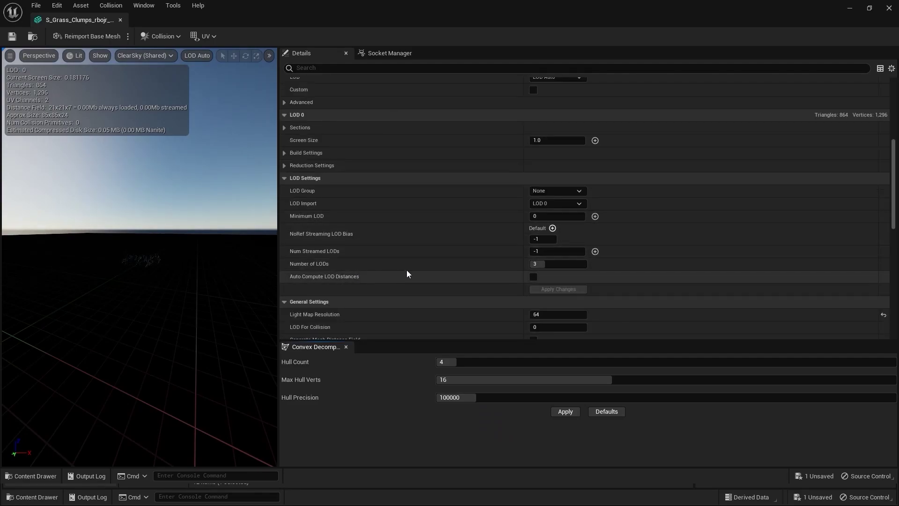
{"action": "left_click", "coordinate": [544, 265]}
{"action": "type", "text": "2"}
{"action": "key", "text": "Return"}
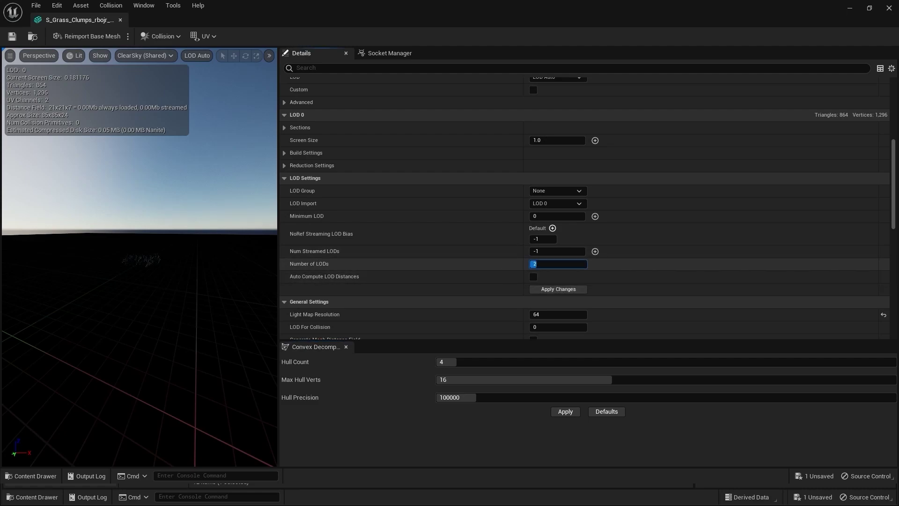
{"action": "type", "text": "1"}
{"action": "left_click", "coordinate": [571, 290]}
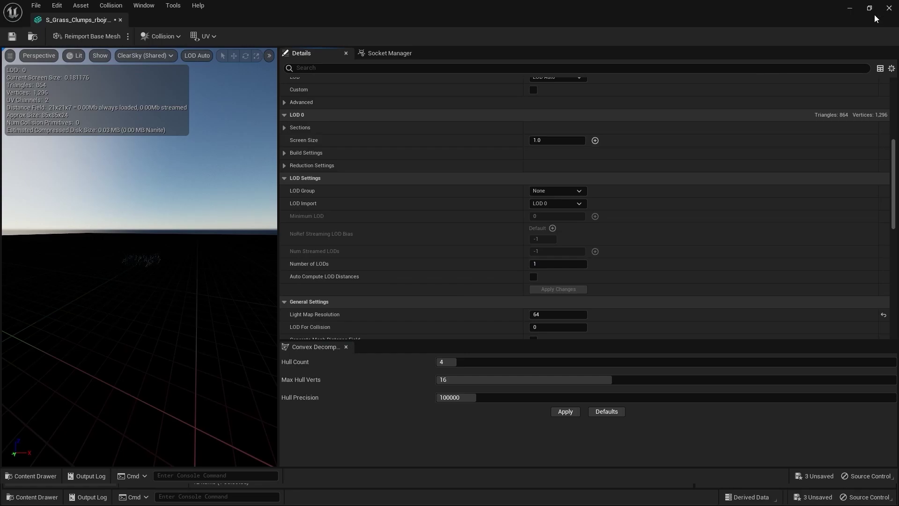
{"action": "left_click", "coordinate": [888, 10]}
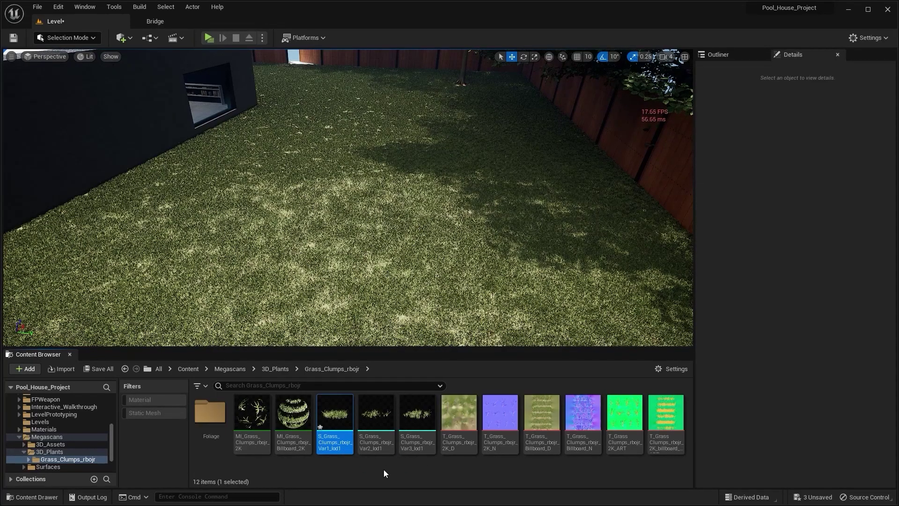
Copy the LOD settings of S_Grass_Clumps_rbojr_Var1_lod1 to the Var2 and Var3 grass clump meshes.
{"action": "right_click", "coordinate": [339, 414]}
{"action": "mouse_move", "coordinate": [378, 125]}
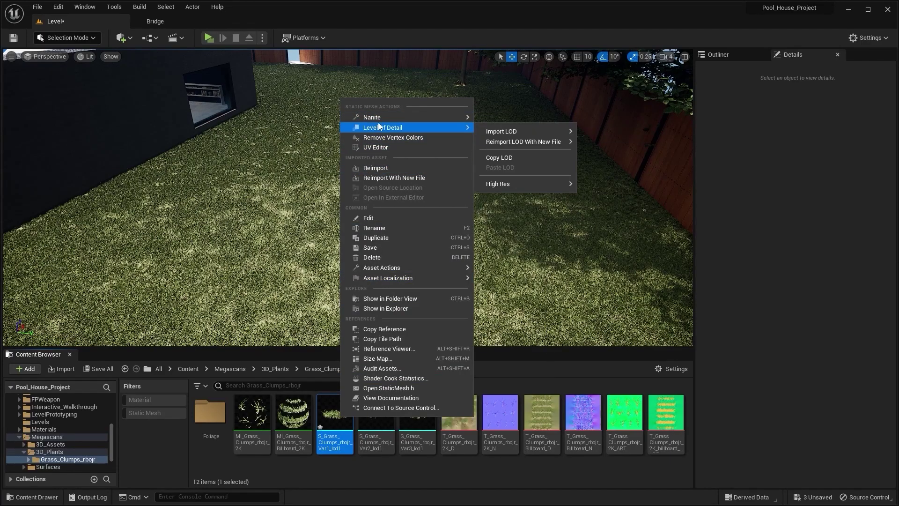
{"action": "left_click", "coordinate": [508, 155]}
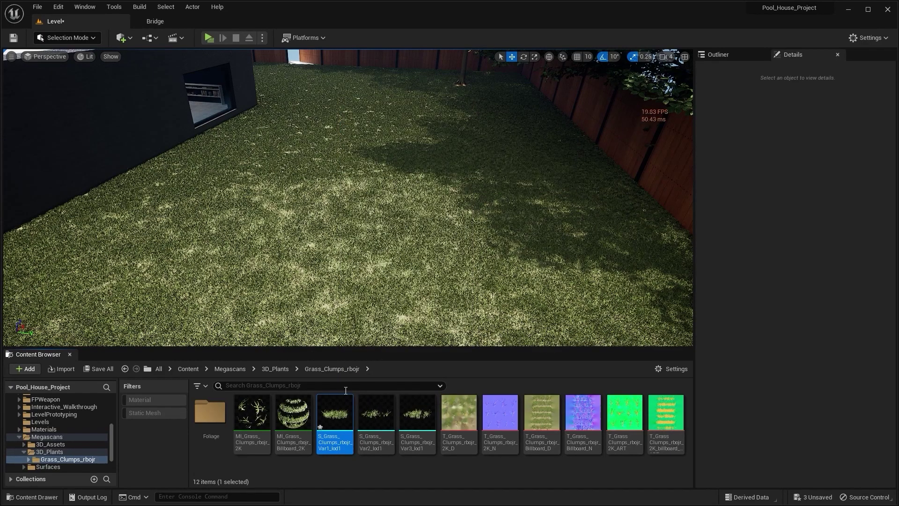
{"action": "left_click", "coordinate": [376, 413]}
{"action": "left_click", "coordinate": [417, 413], "text": "ctrl"}
{"action": "right_click", "coordinate": [417, 414]}
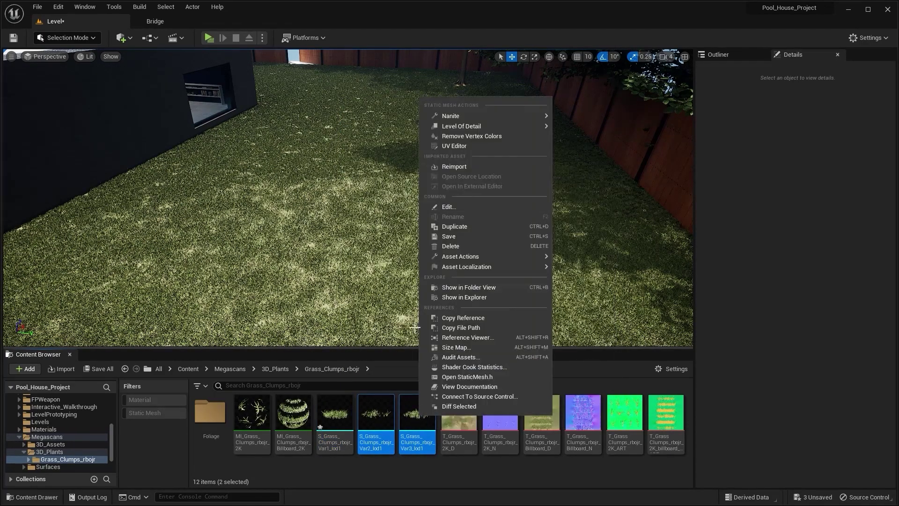
{"action": "mouse_move", "coordinate": [459, 124]}
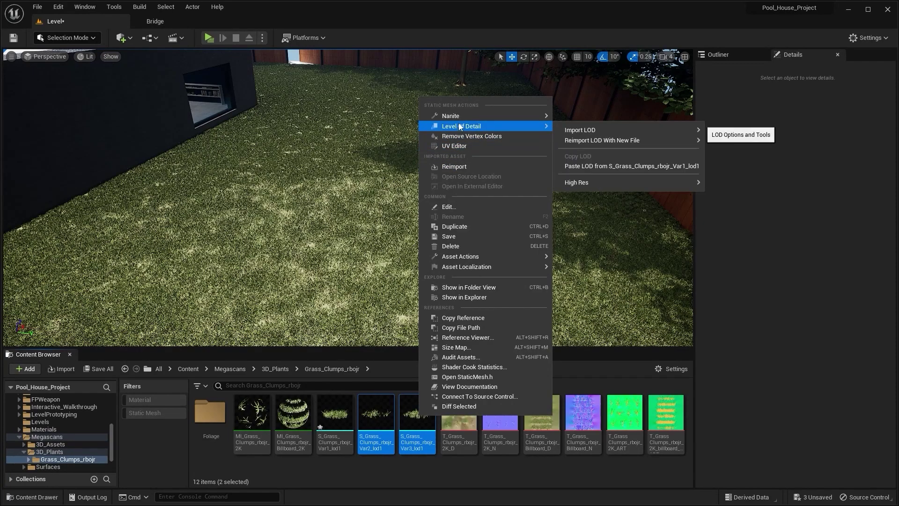
{"action": "left_click", "coordinate": [624, 167]}
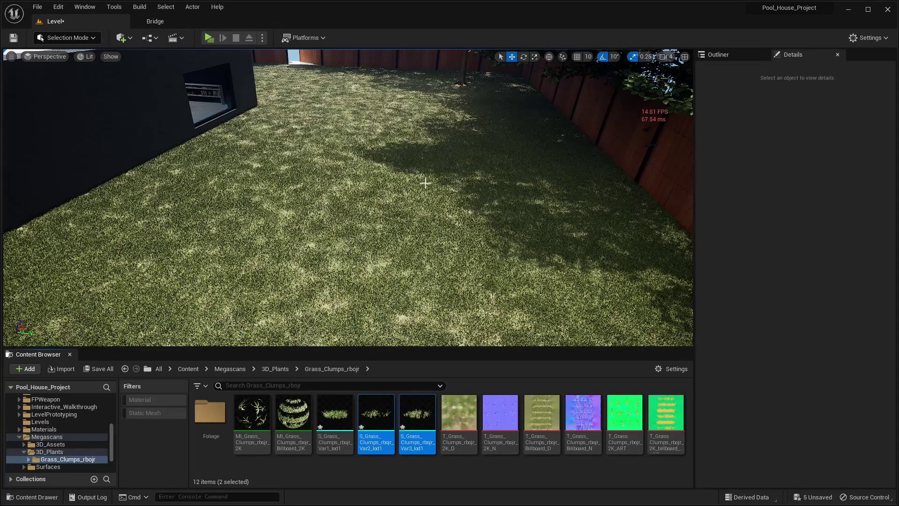
Open the material instance MI_Grass_Clumps_rbojr_2K, filter its details by "opacity" and float its editor beside the level viewport.
{"action": "right_click_drag", "start_coordinate": [425, 183], "coordinate": [434, 150]}
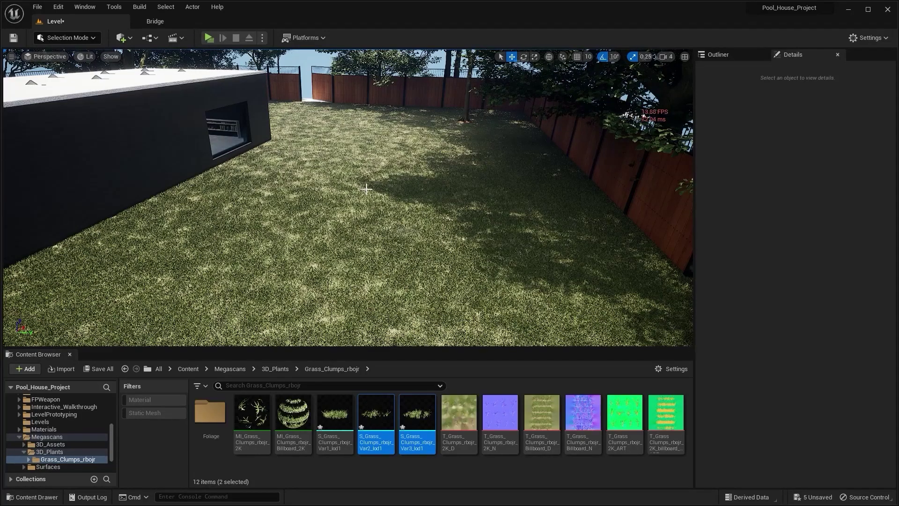
{"action": "double_click", "coordinate": [253, 434]}
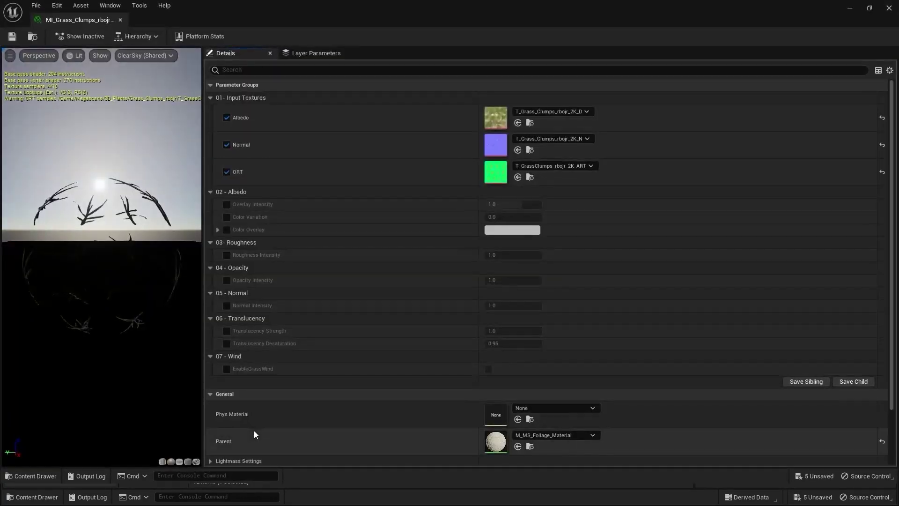
{"action": "left_click", "coordinate": [336, 69]}
{"action": "type", "text": "opac"}
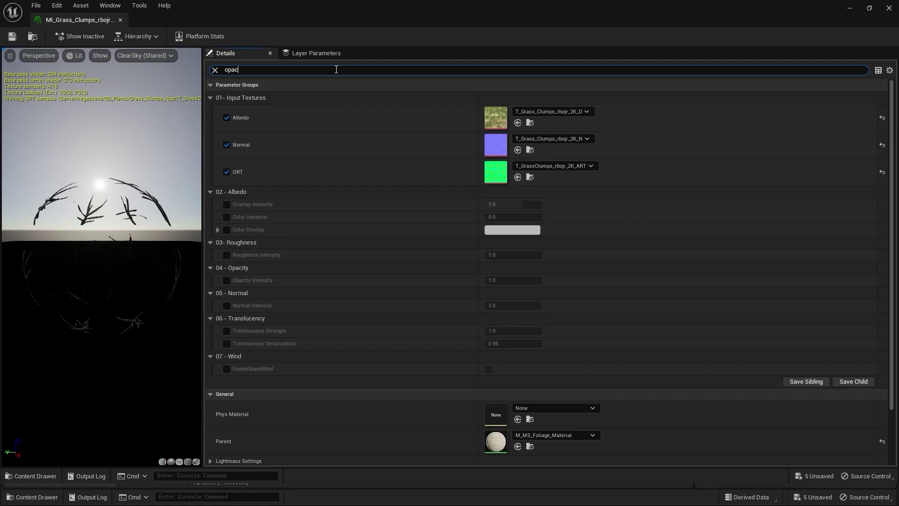
{"action": "type", "text": "ity"}
{"action": "double_click", "coordinate": [409, 7]}
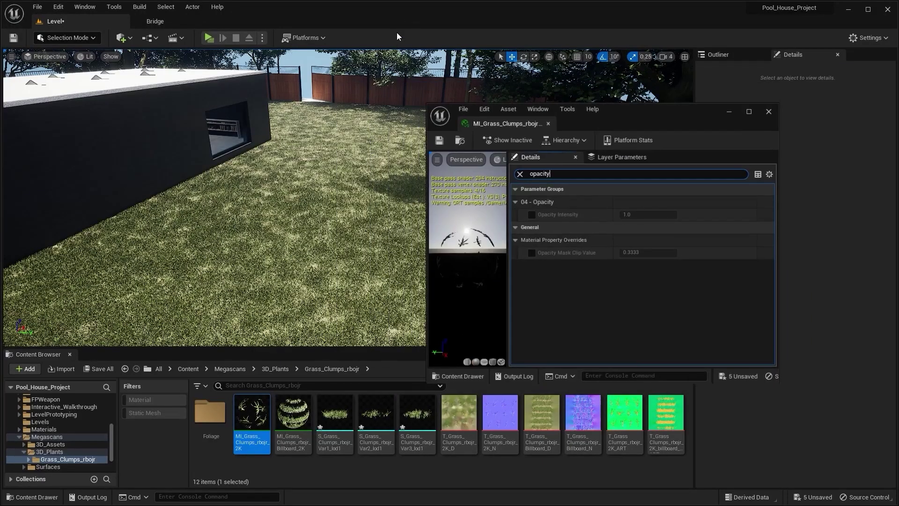
{"action": "left_click_drag", "start_coordinate": [655, 123], "coordinate": [662, 127]}
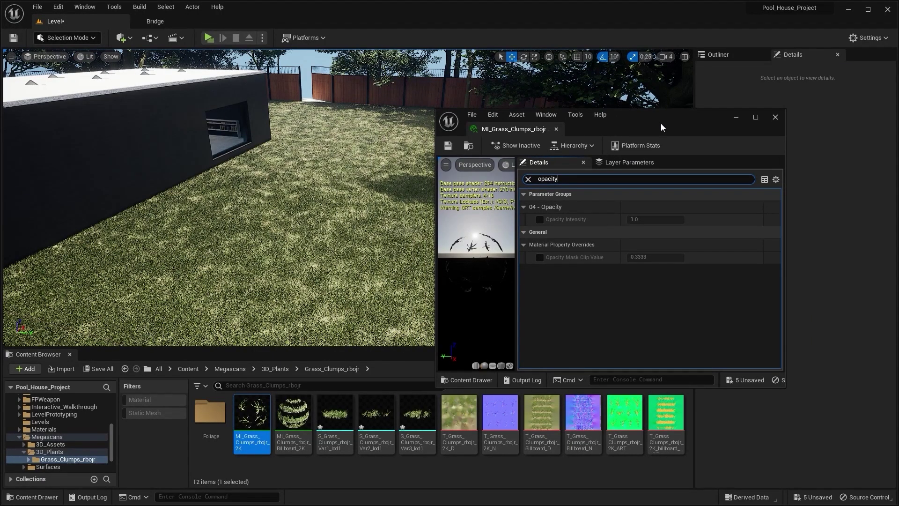
Override the grass material instance's Opacity Mask Clip Value with 0.1 and close its editor.
{"action": "left_click", "coordinate": [539, 257]}
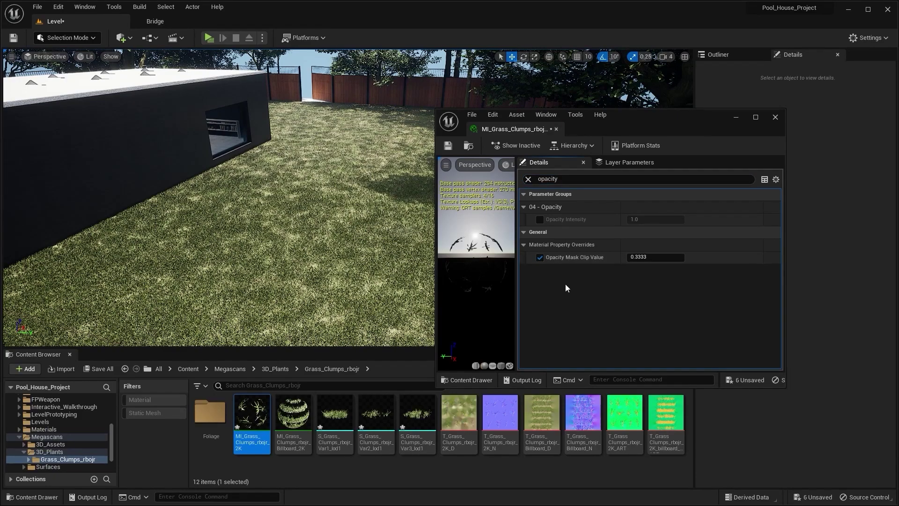
{"action": "left_click", "coordinate": [648, 257]}
{"action": "type", "text": "0.1"}
{"action": "key", "text": "Return"}
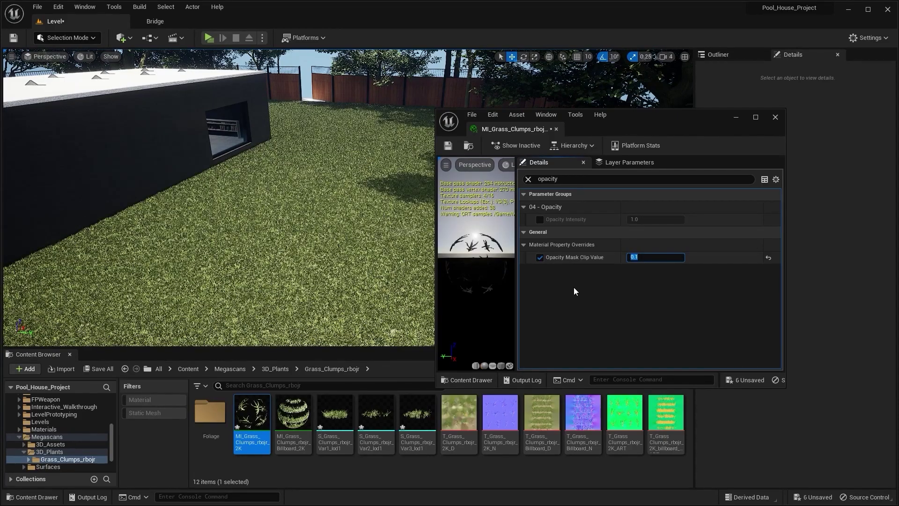
{"action": "left_click", "coordinate": [775, 117]}
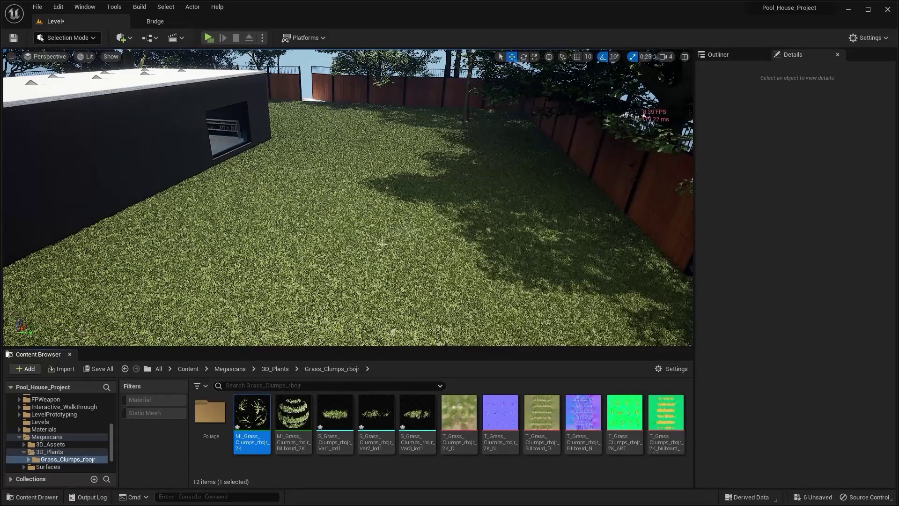
Inspect the grass coverage across the lawn between the house and the fence.
{"action": "key", "text": "s"}
{"action": "right_click_drag", "start_coordinate": [430, 202], "coordinate": [451, 192]}
{"action": "key", "text": "w"}
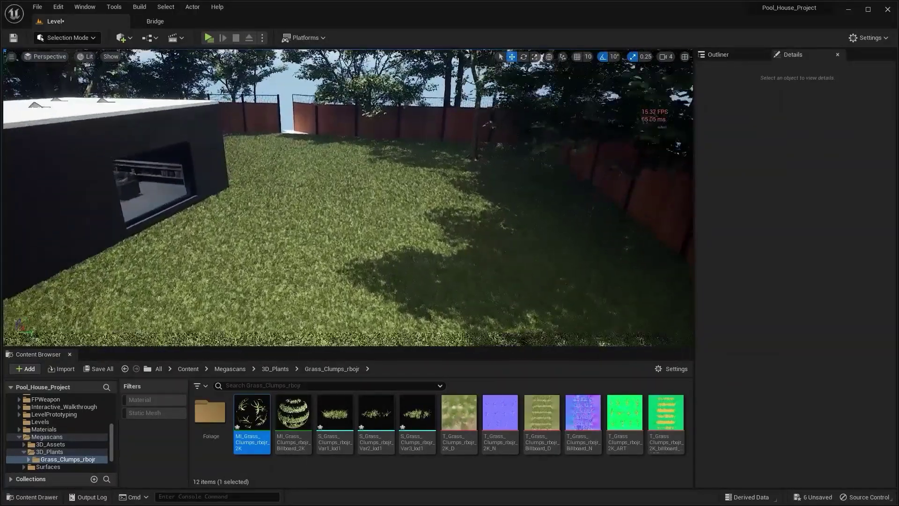
{"action": "right_click_drag", "start_coordinate": [355, 244], "coordinate": [322, 246]}
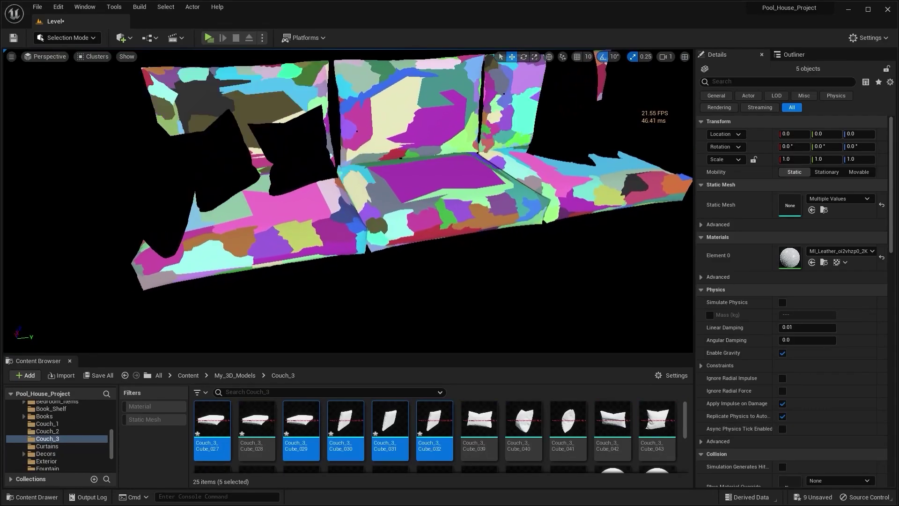
Examine the Nanite clusters of the selected Couch_3 meshes from closer up.
{"action": "key", "text": "w"}
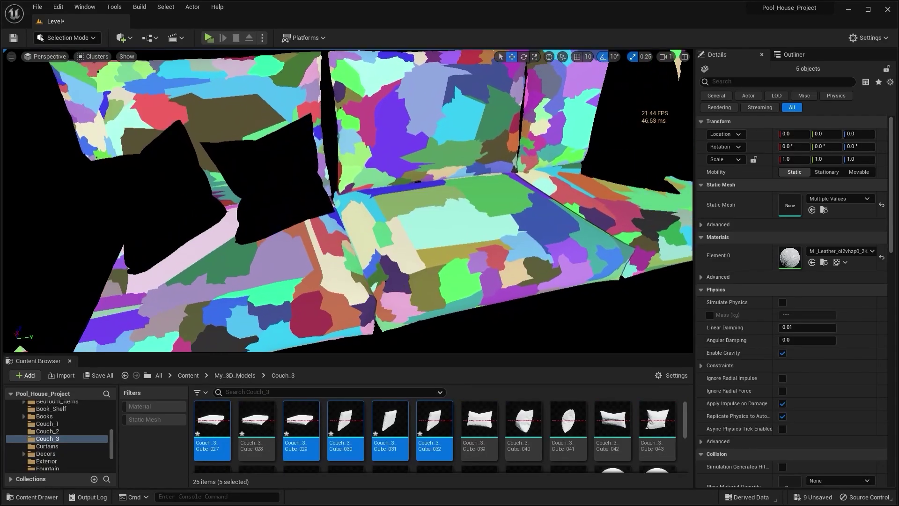